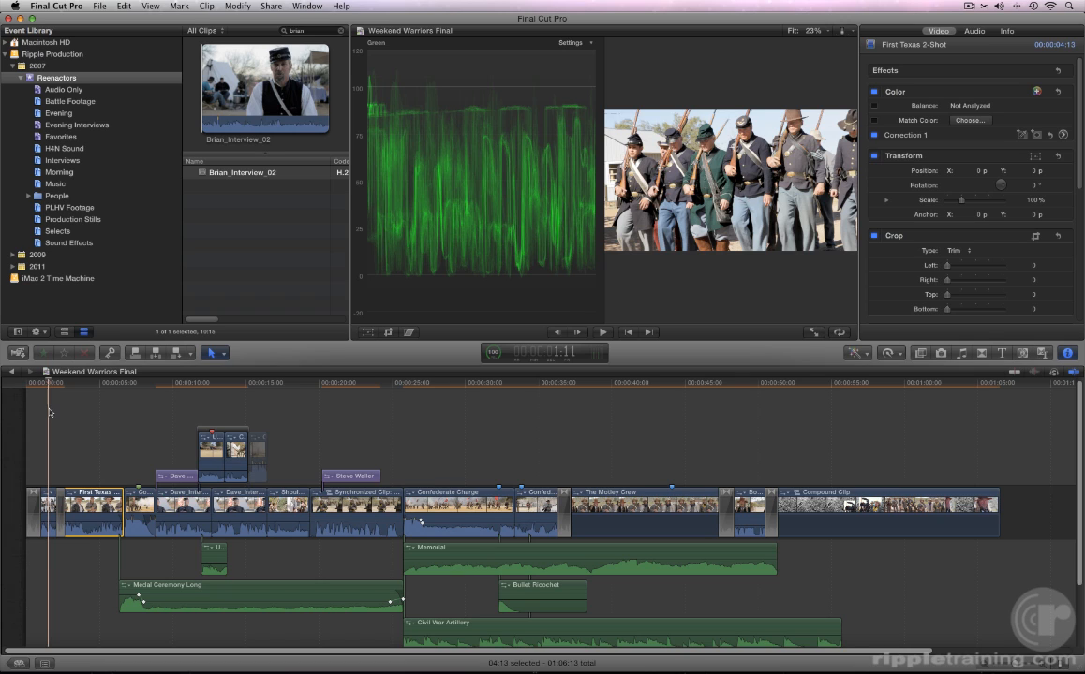
Step: Hide the video scopes and select the Drills clip at the start of the timeline
key("super+7")
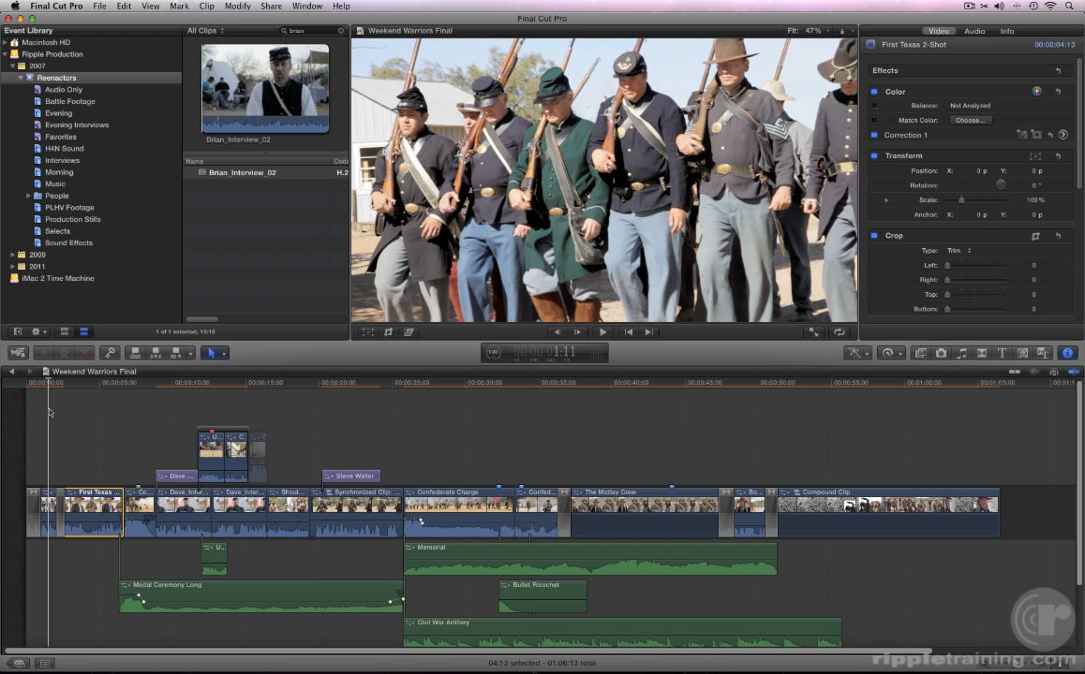
left_click(48, 505)
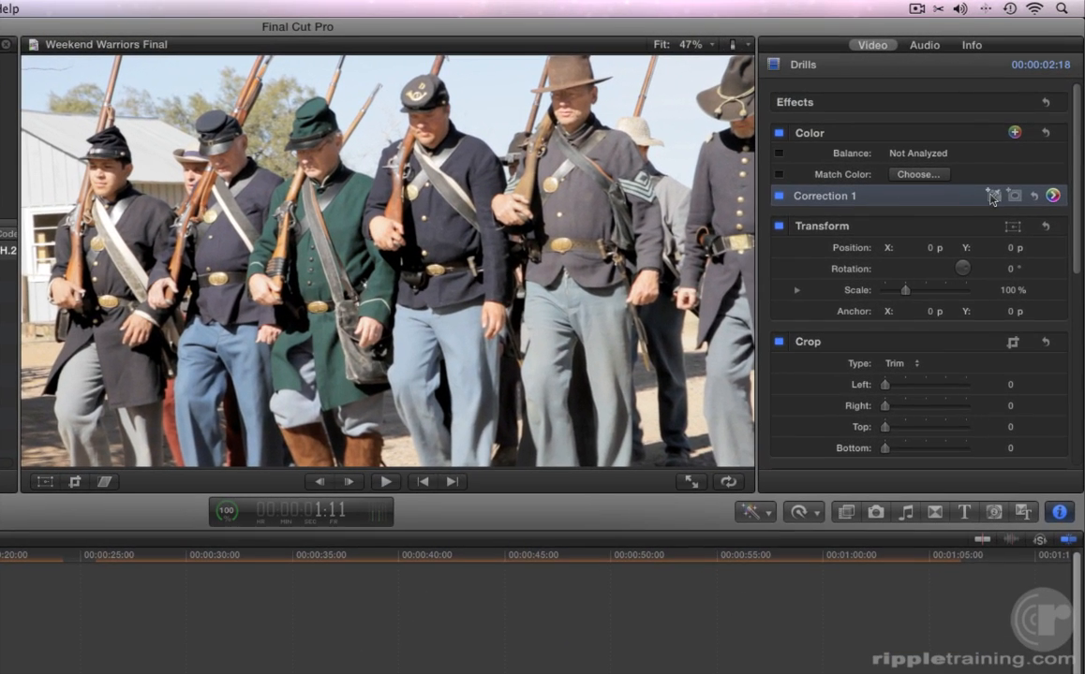
Step: Add a color mask to Correction 1 and sample the green coat of the soldier in the viewer
left_click(993, 197)
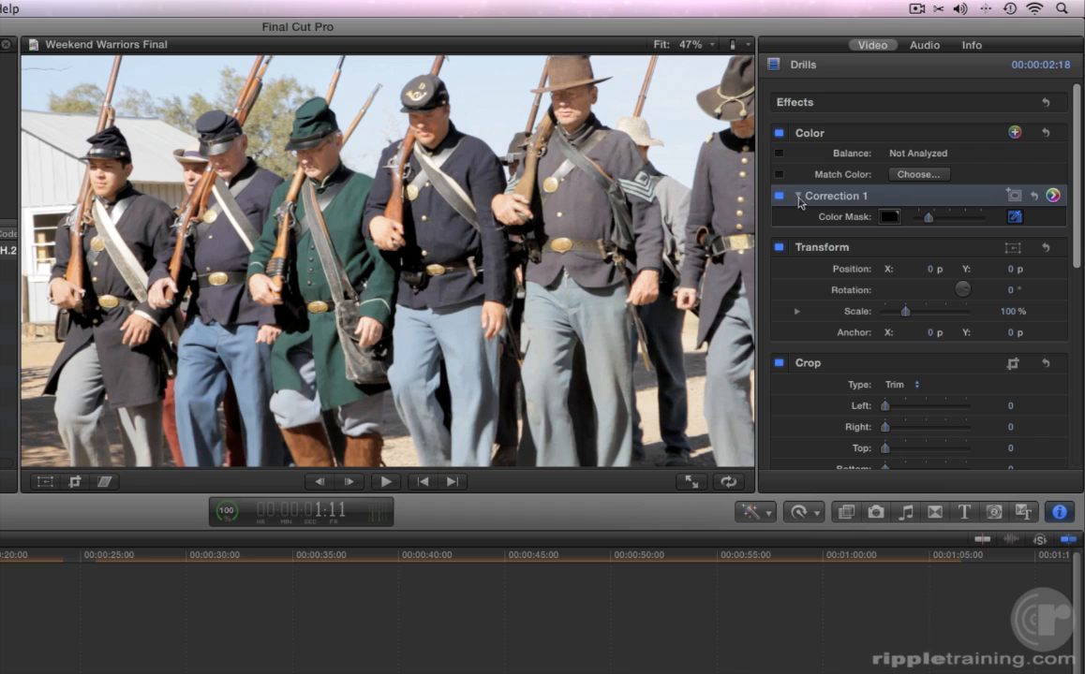
left_click(341, 212)
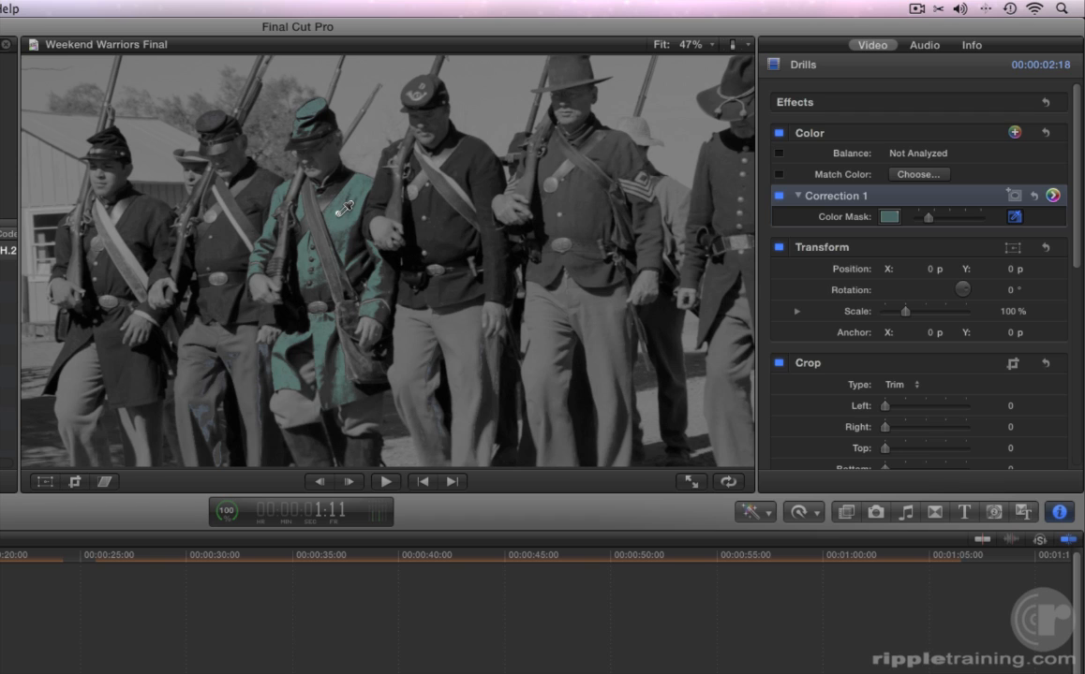
left_click_drag(339, 216, 351, 213)
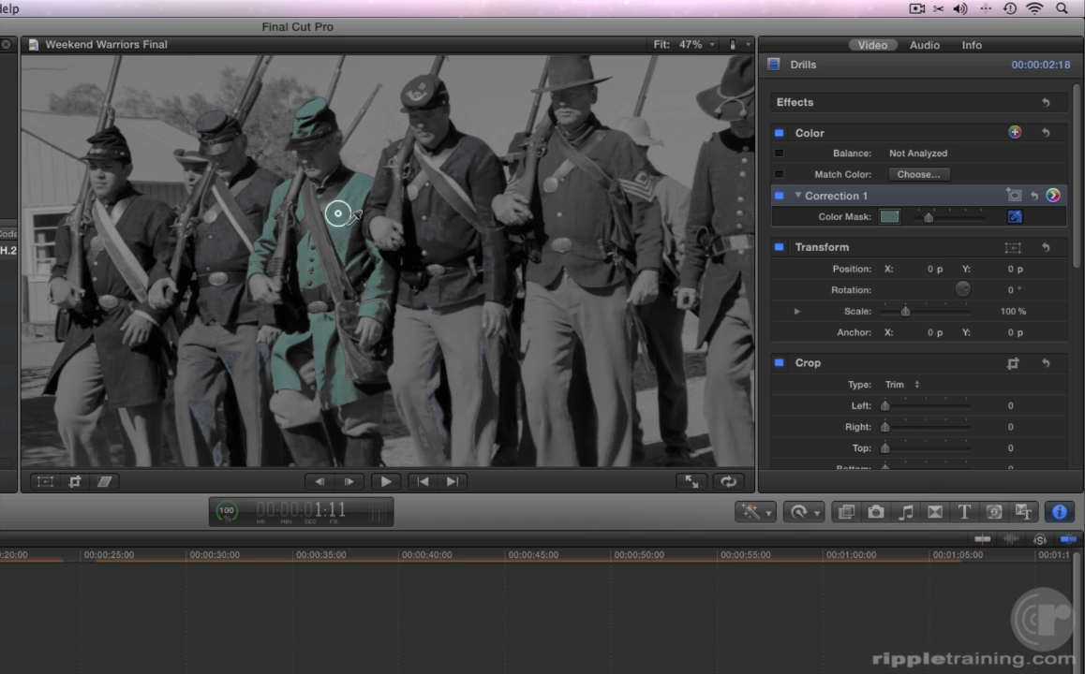
left_click_drag(352, 213, 351, 216)
left_click_drag(351, 217, 351, 216)
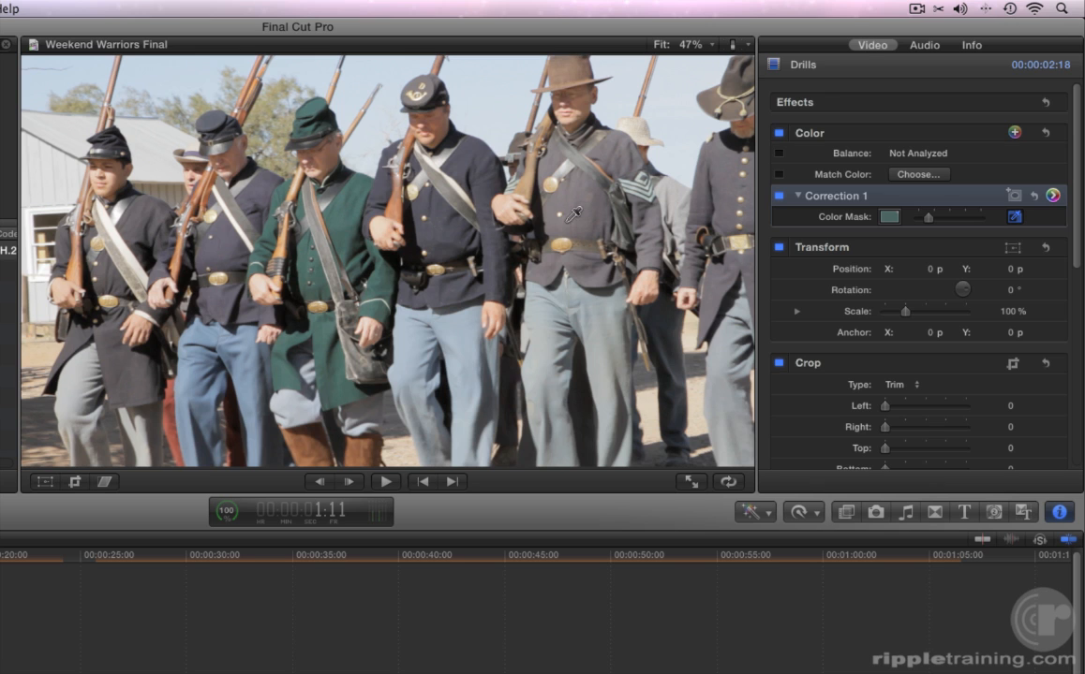
Step: Shift the masked color's global hue to 110° at -12% in the Color Board, then return to the inspector
left_click(1051, 195)
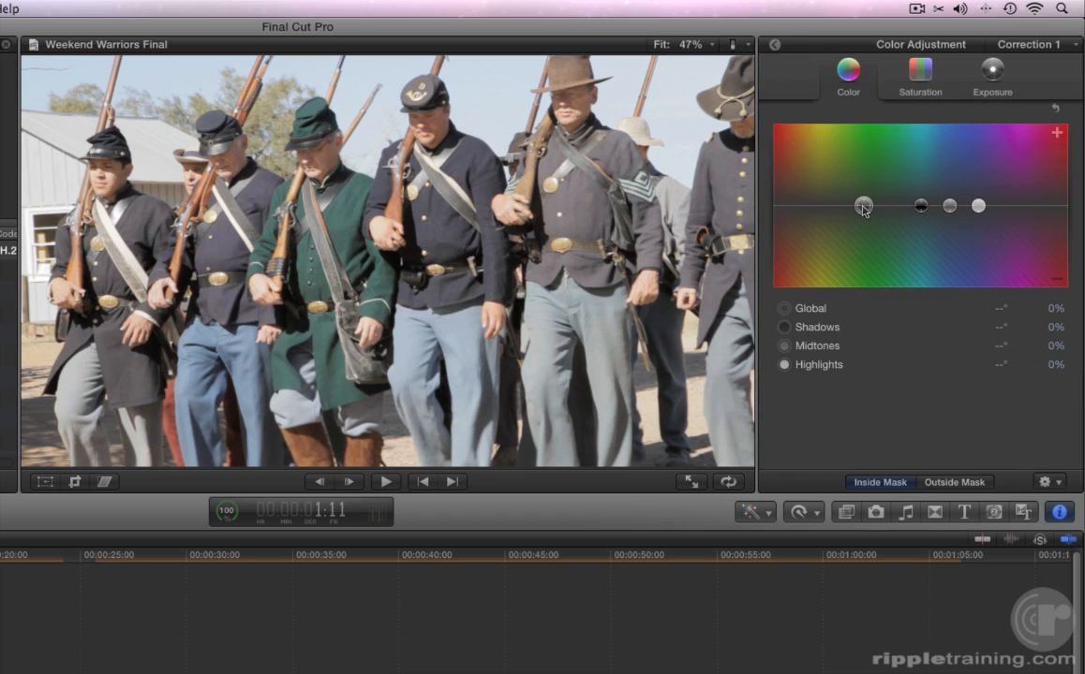
left_click_drag(862, 210, 864, 220)
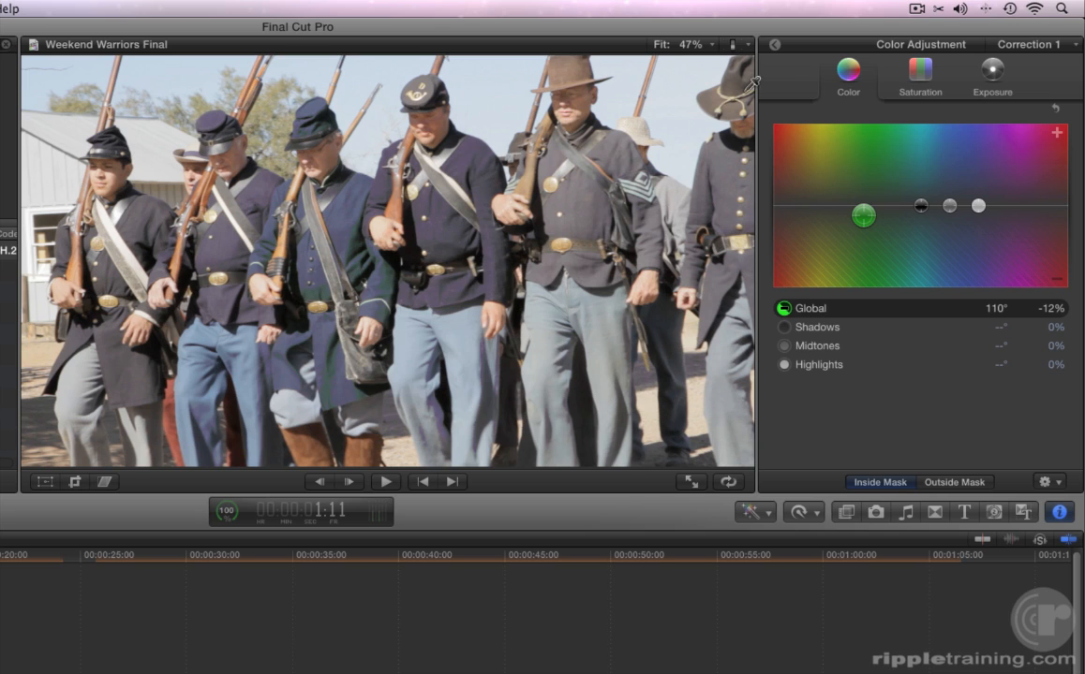
left_click(775, 46)
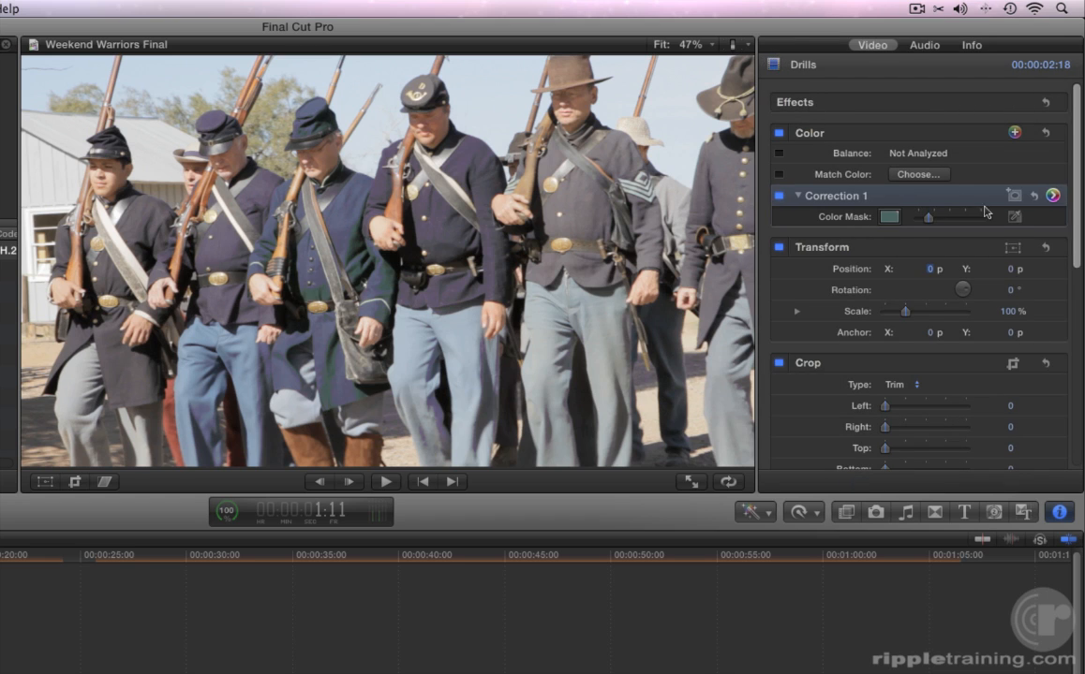
Step: View the color mask and play back the clip to review the recolored coat
left_click(1012, 217)
left_click(312, 295)
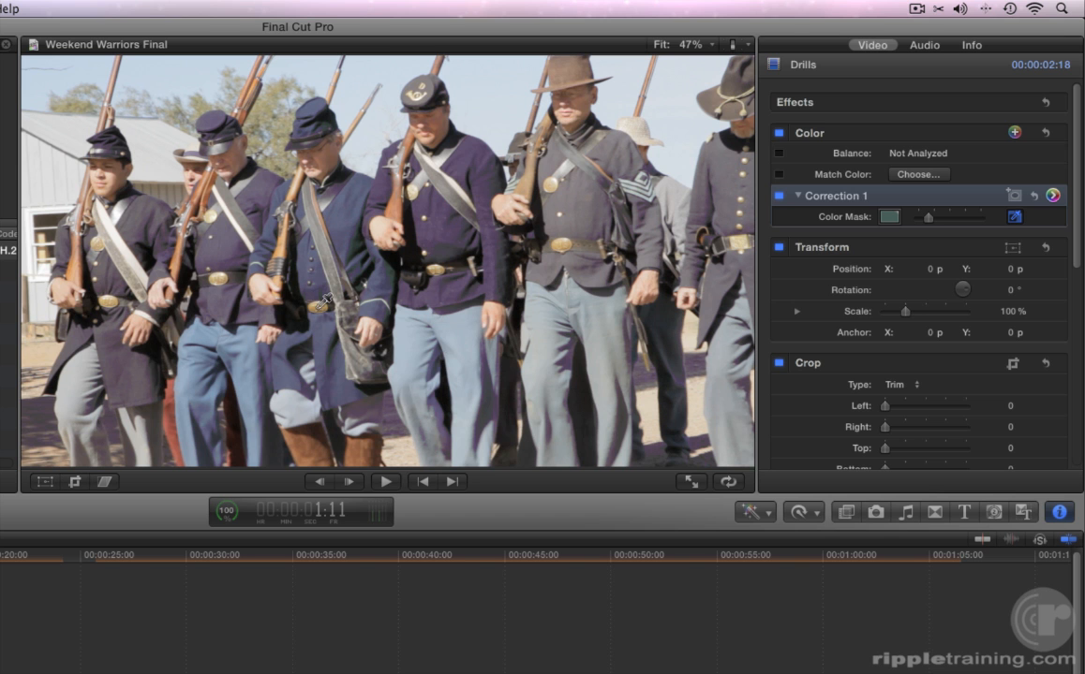
left_click(326, 299)
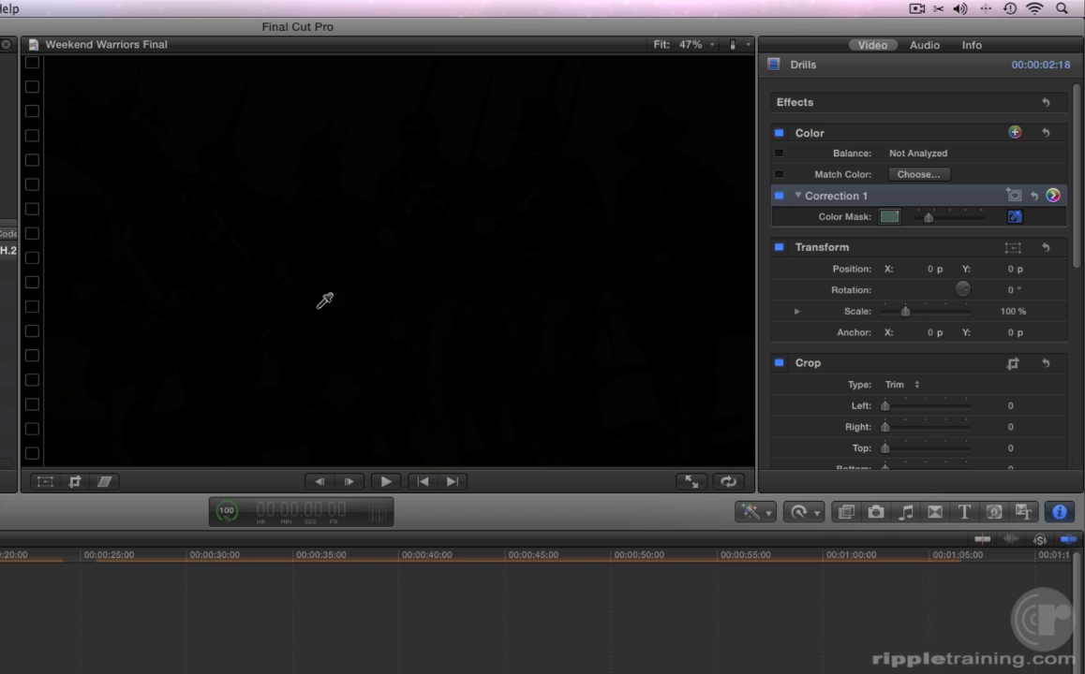
key("space")
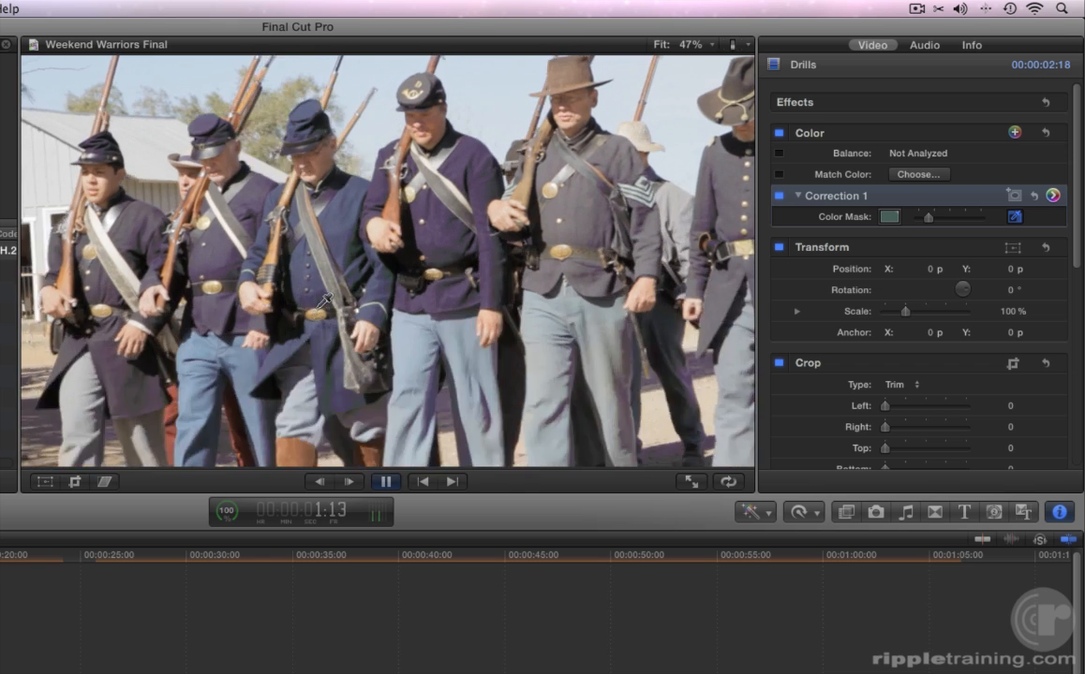
key("space")
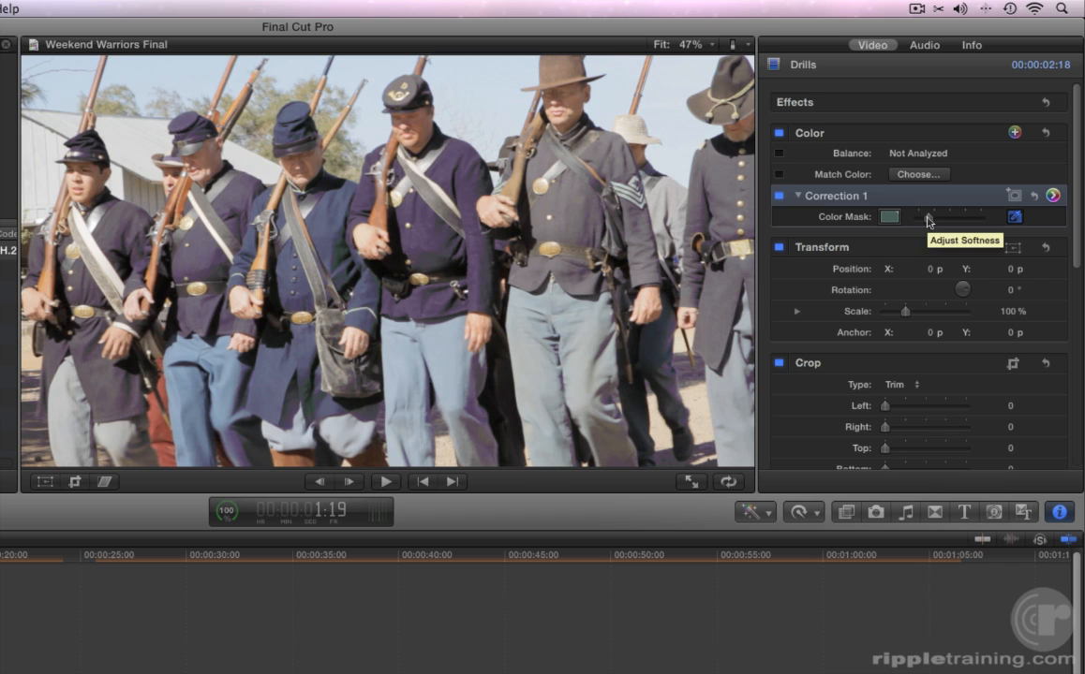
Step: Lower the color mask's softness so the mask isolates the green coat more tightly
left_click_drag(926, 221, 928, 221)
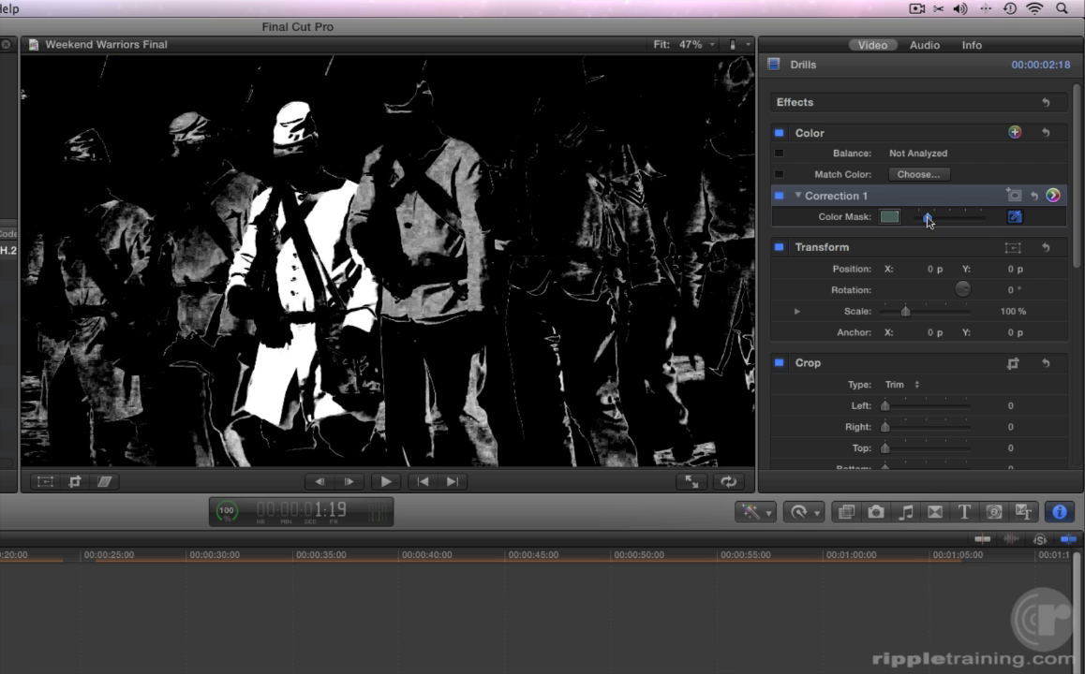
left_click_drag(928, 221, 921, 223)
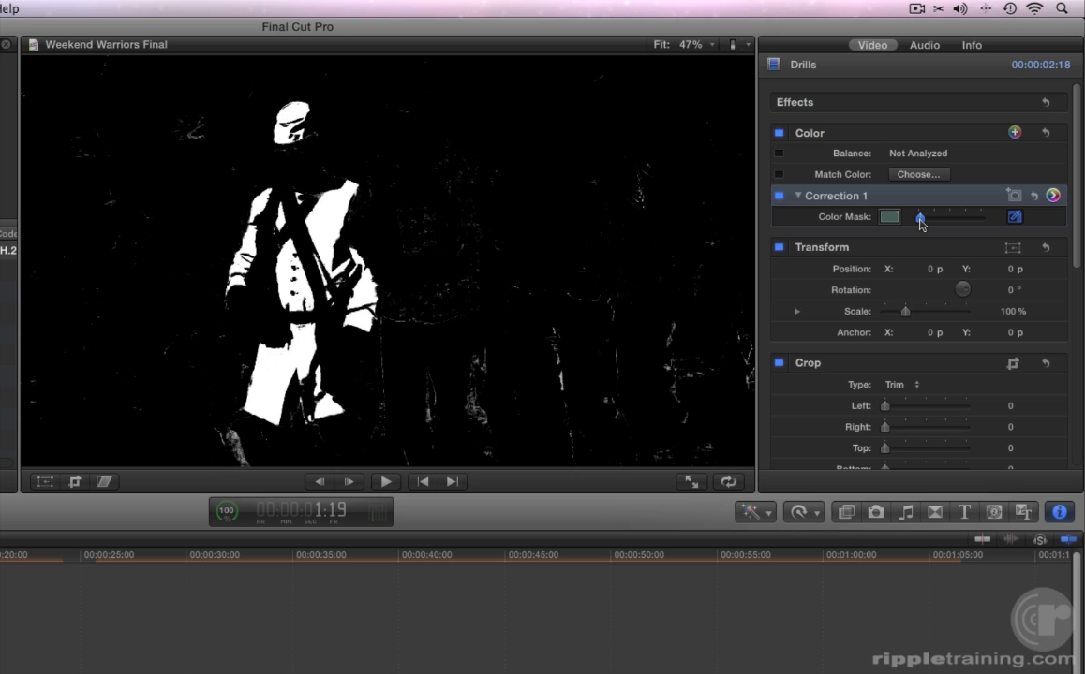
left_click_drag(920, 224, 919, 224)
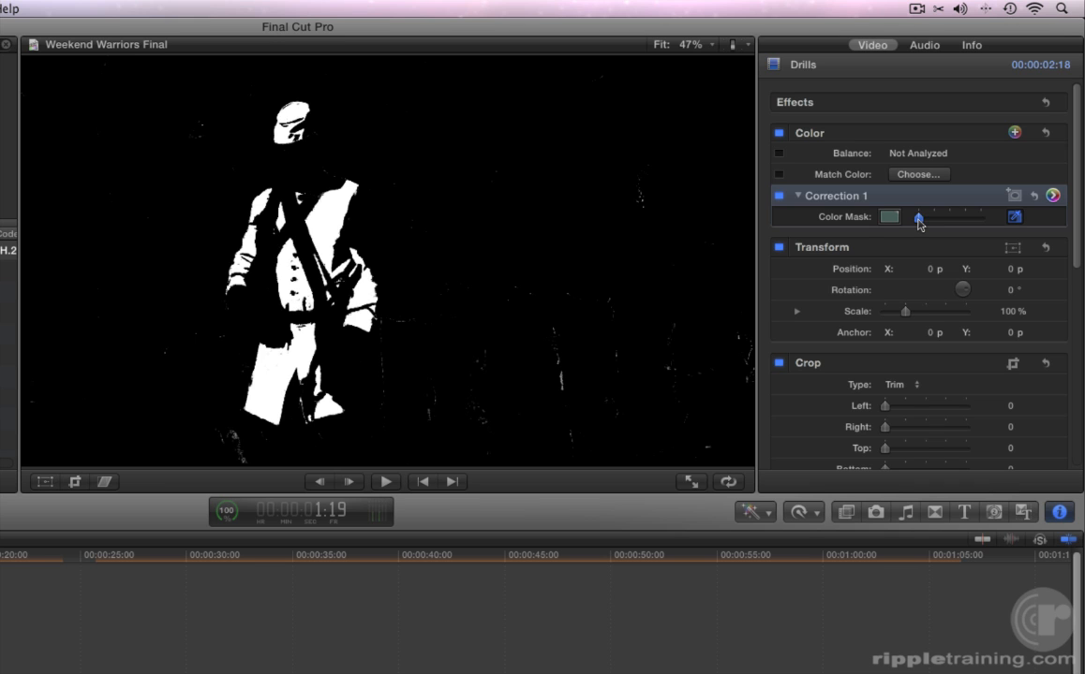
left_click_drag(919, 223, 919, 224)
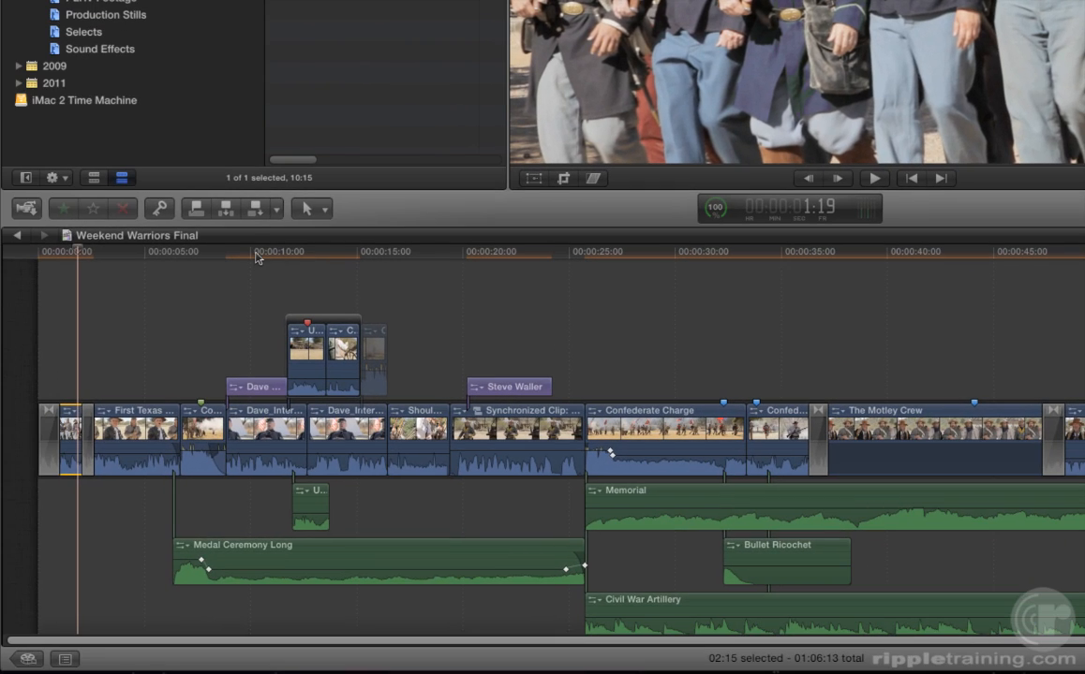
Step: Move the playhead to 10:06, disable the Dave title, and select the Dave_Interview_01 clip beneath it
left_click(257, 253)
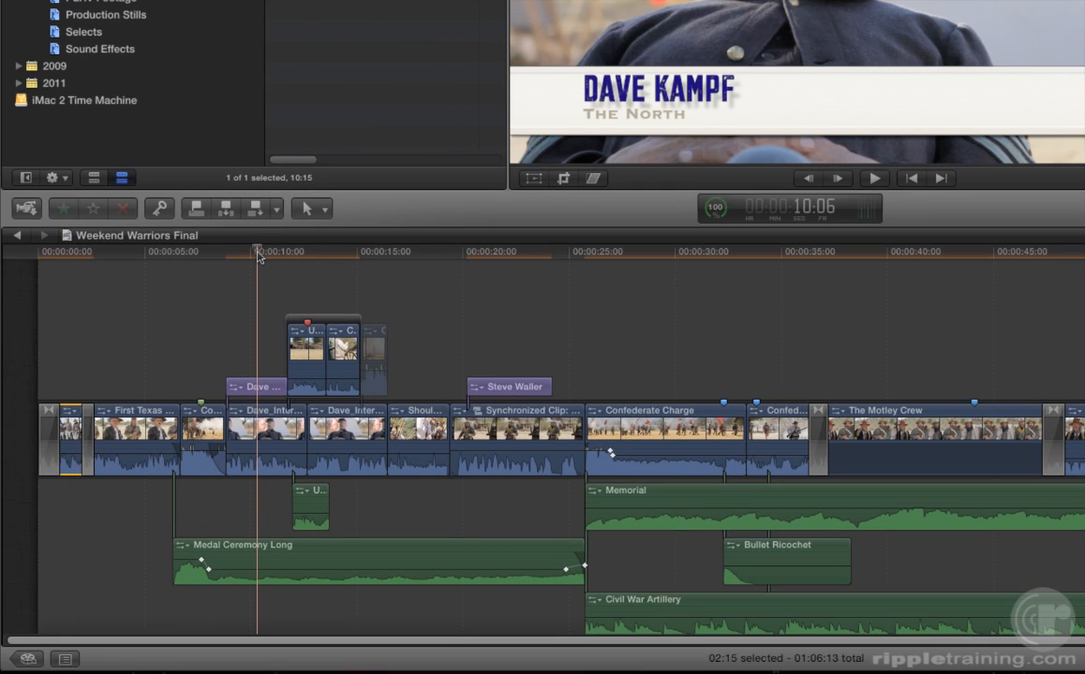
left_click(258, 392)
key("v")
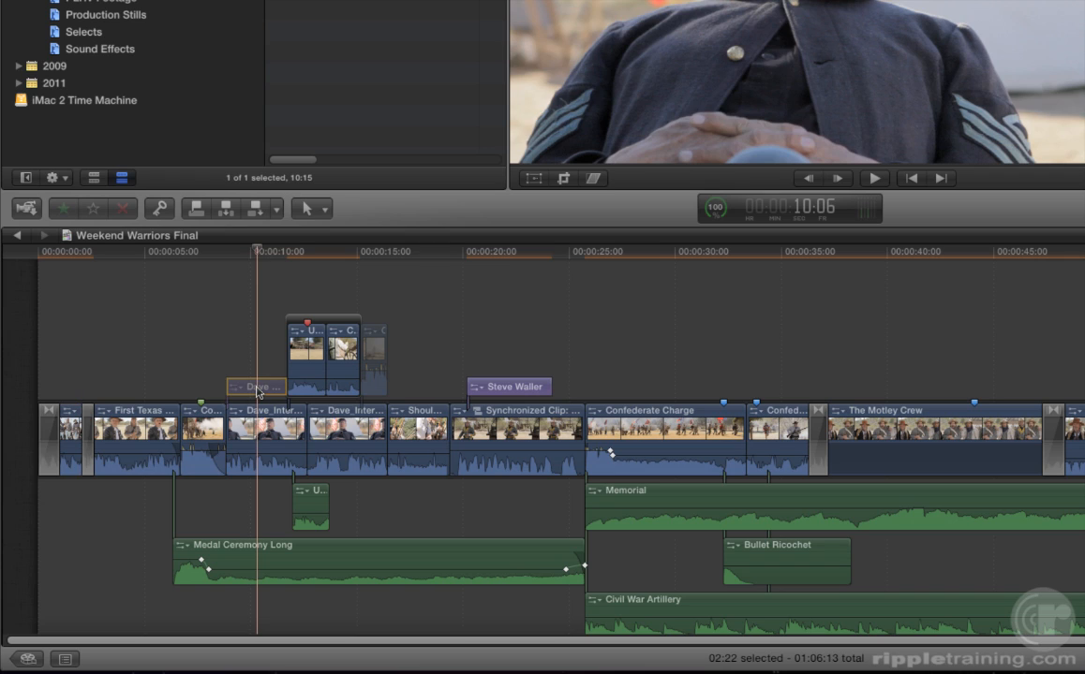
left_click(262, 437)
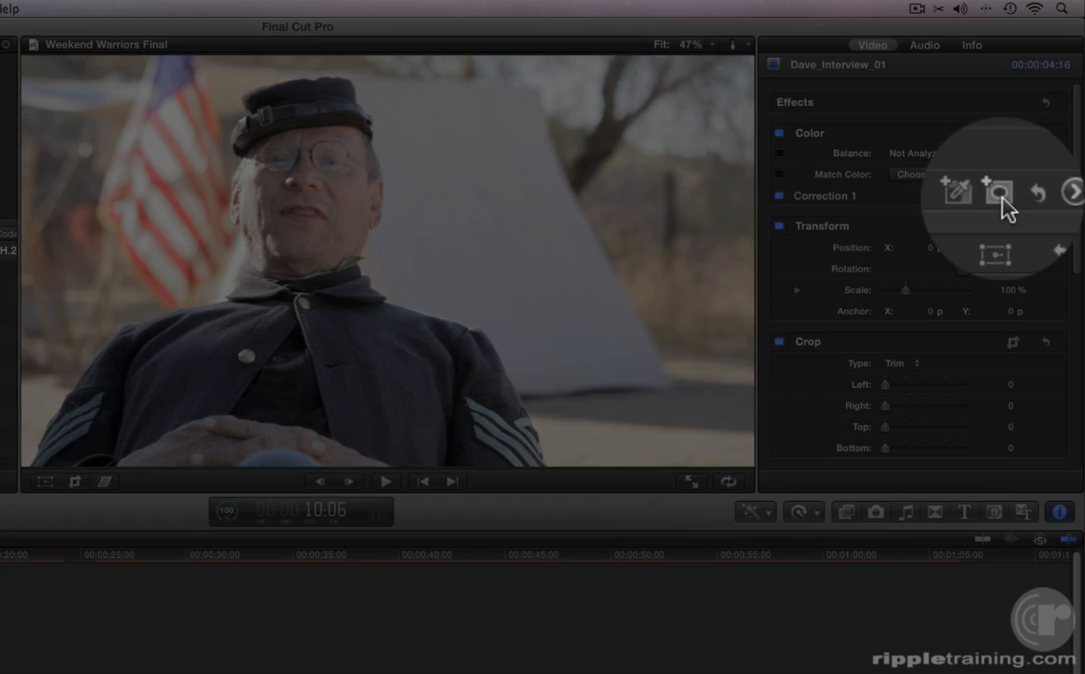
Step: Add a shape mask to Correction 1 and reshape it into an oval around the man's face
left_click(1013, 196)
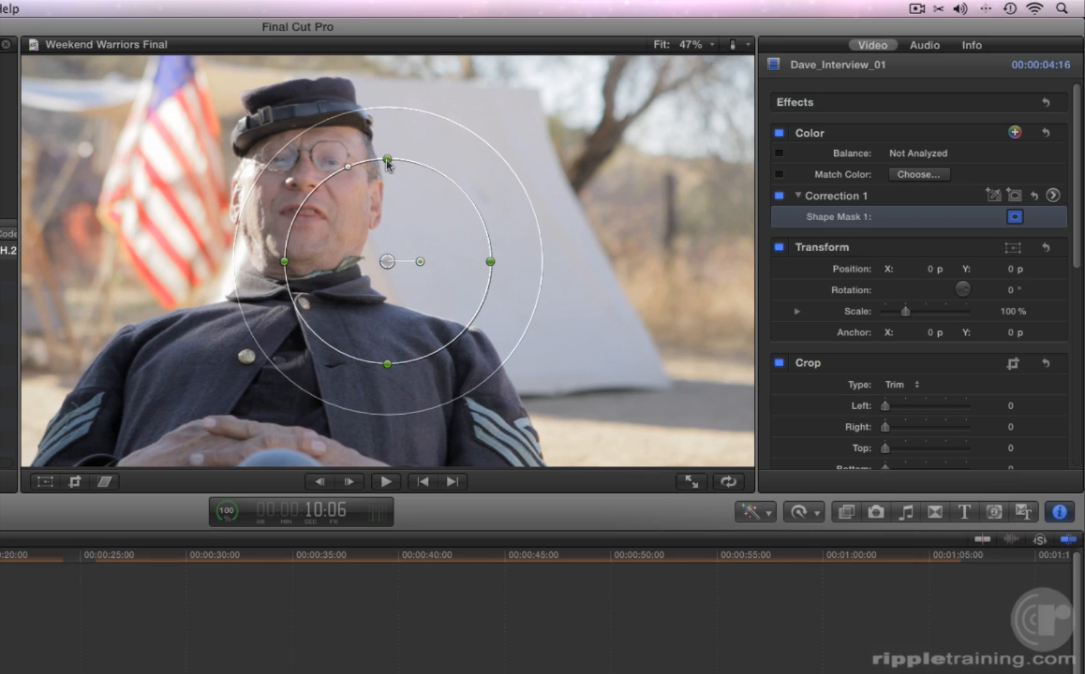
left_click_drag(386, 160, 387, 153)
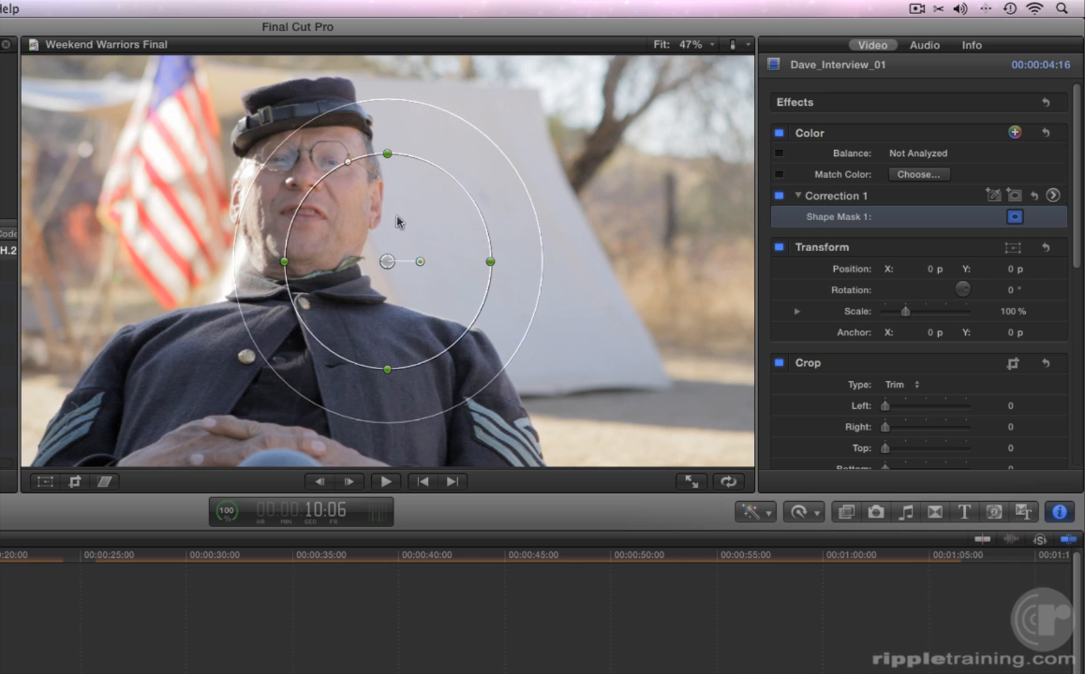
left_click_drag(387, 262, 341, 200)
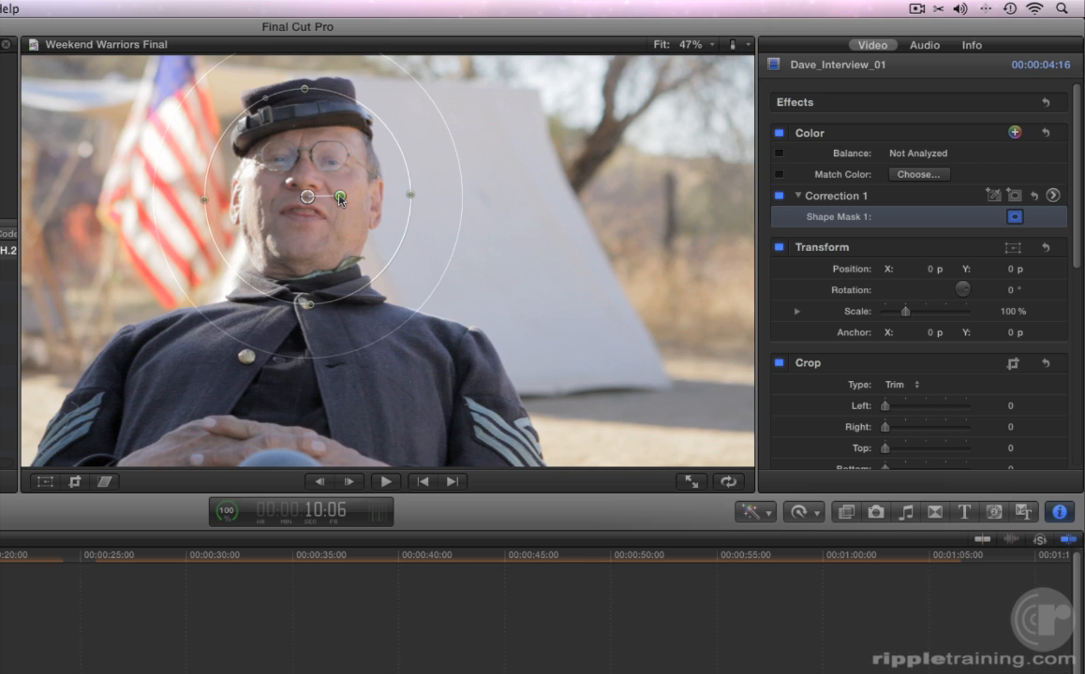
left_click_drag(370, 341, 369, 304)
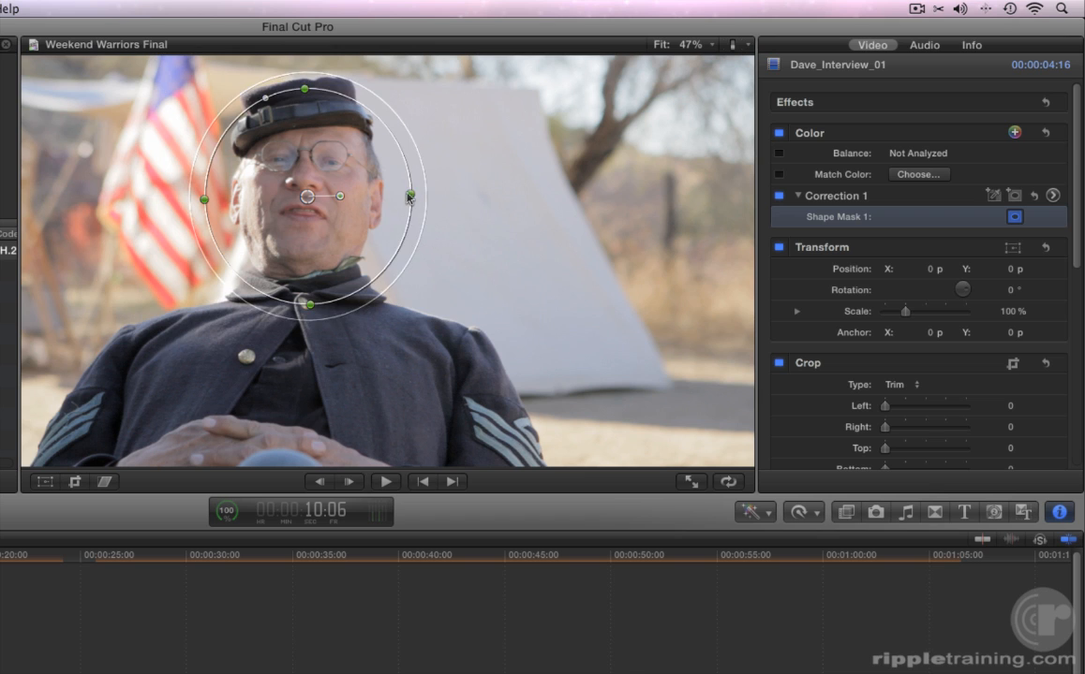
left_click_drag(410, 194, 385, 195)
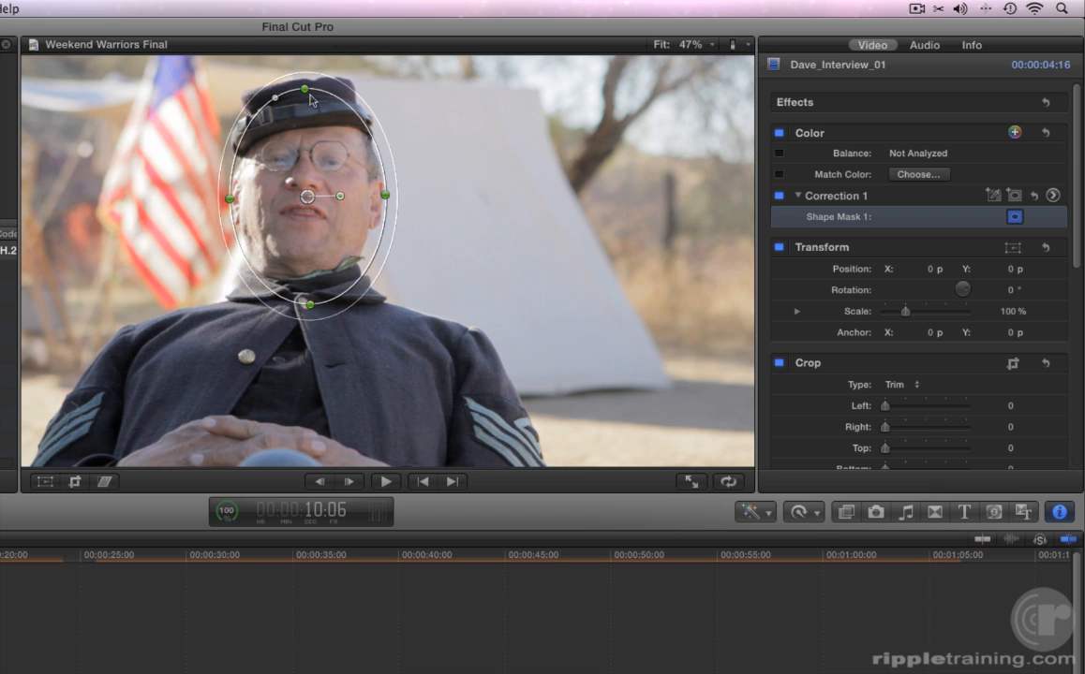
left_click_drag(304, 89, 306, 105)
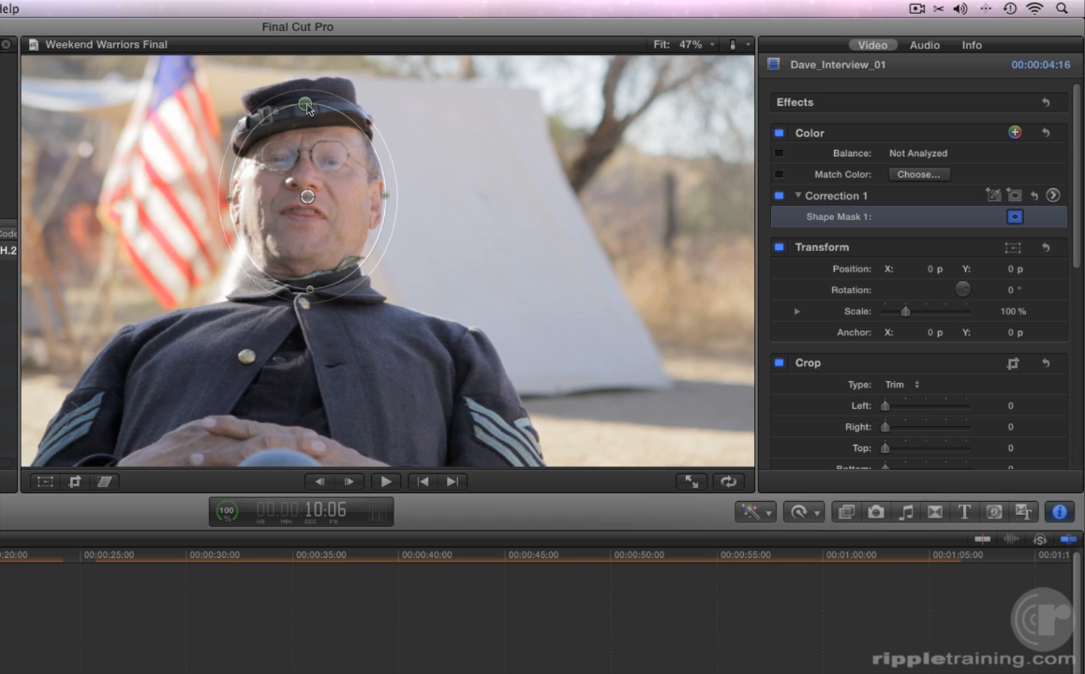
Step: Open the Color Board's Exposure controls for the area outside the mask
left_click(1053, 197)
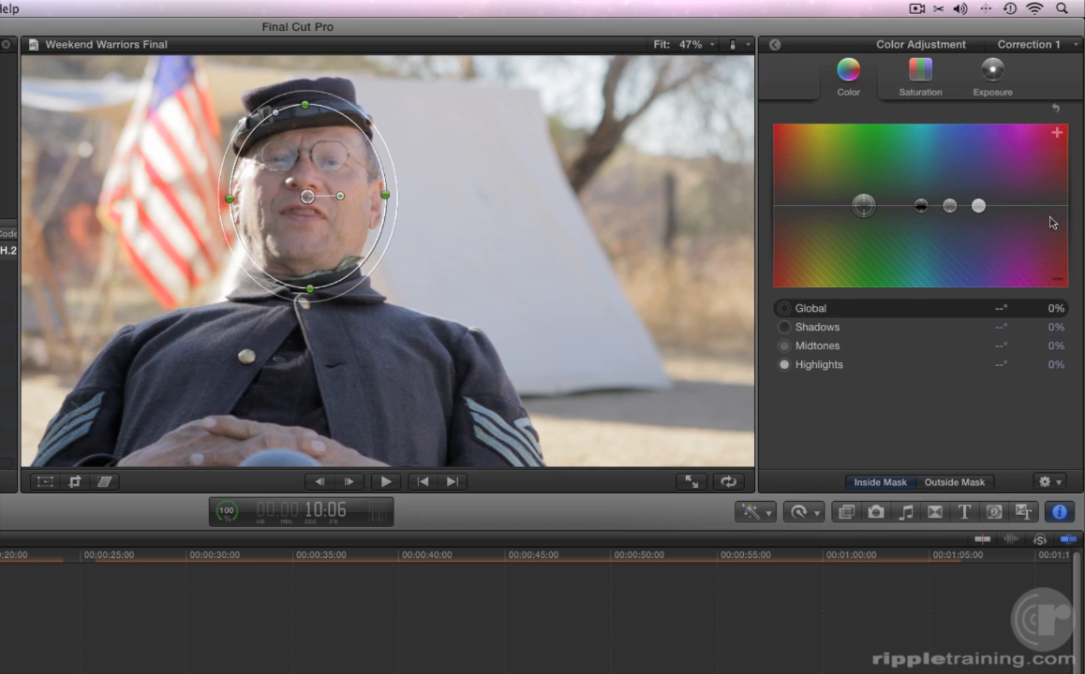
left_click(960, 485)
left_click(995, 75)
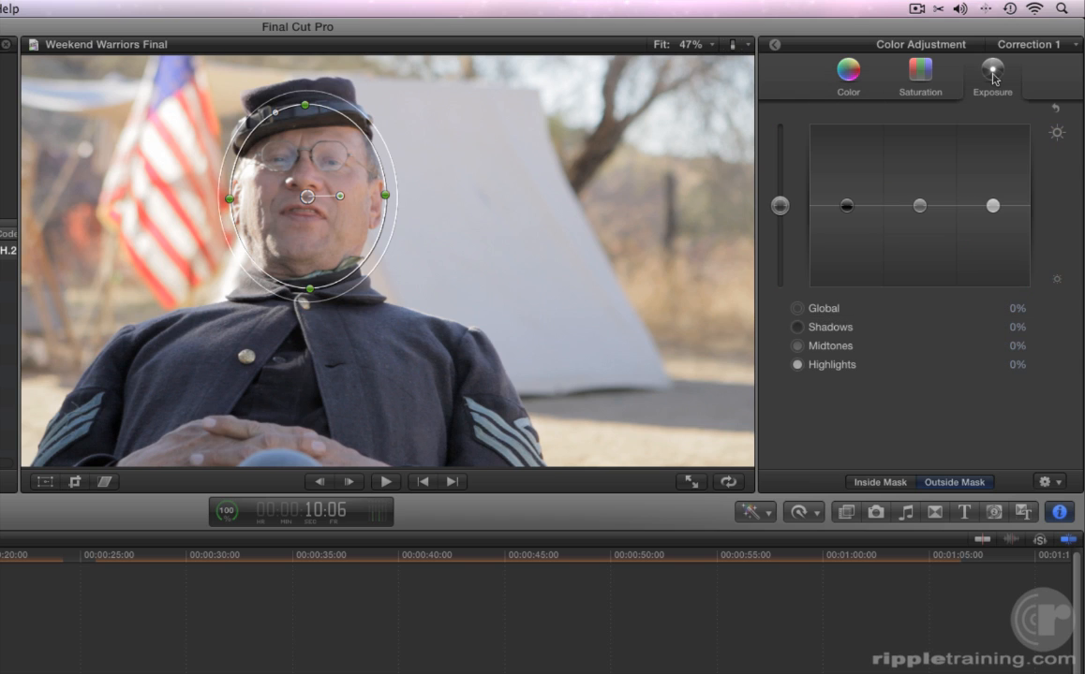
Step: Lower the outside global exposure to -30% and widen the shape mask's soft edge
left_click_drag(780, 205, 780, 243)
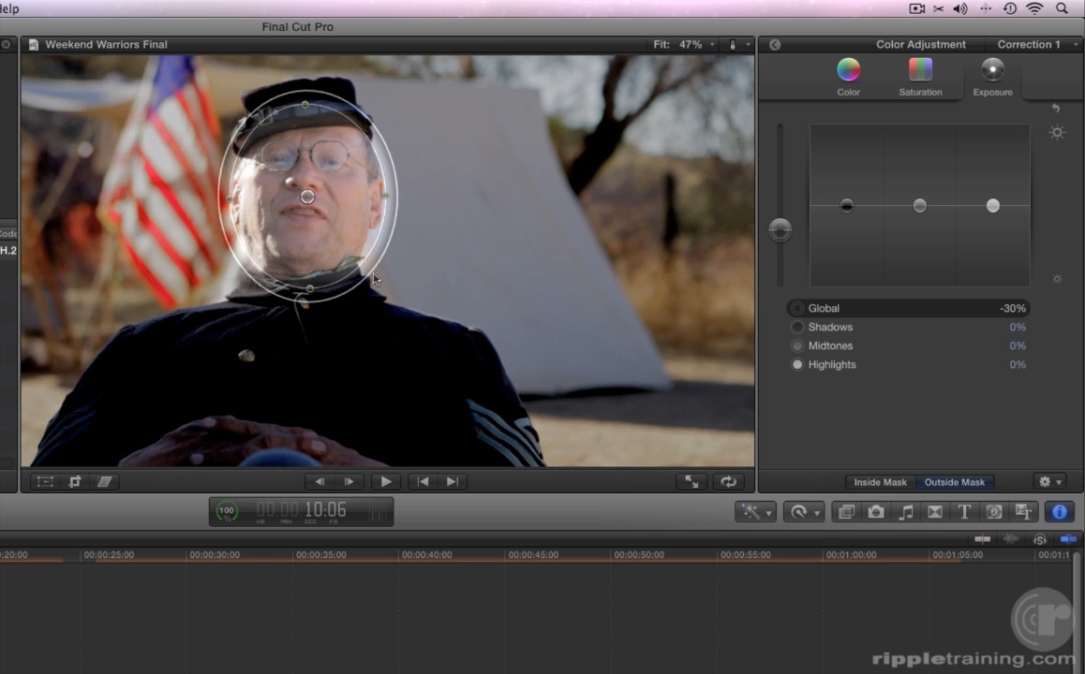
left_click_drag(370, 274, 403, 271)
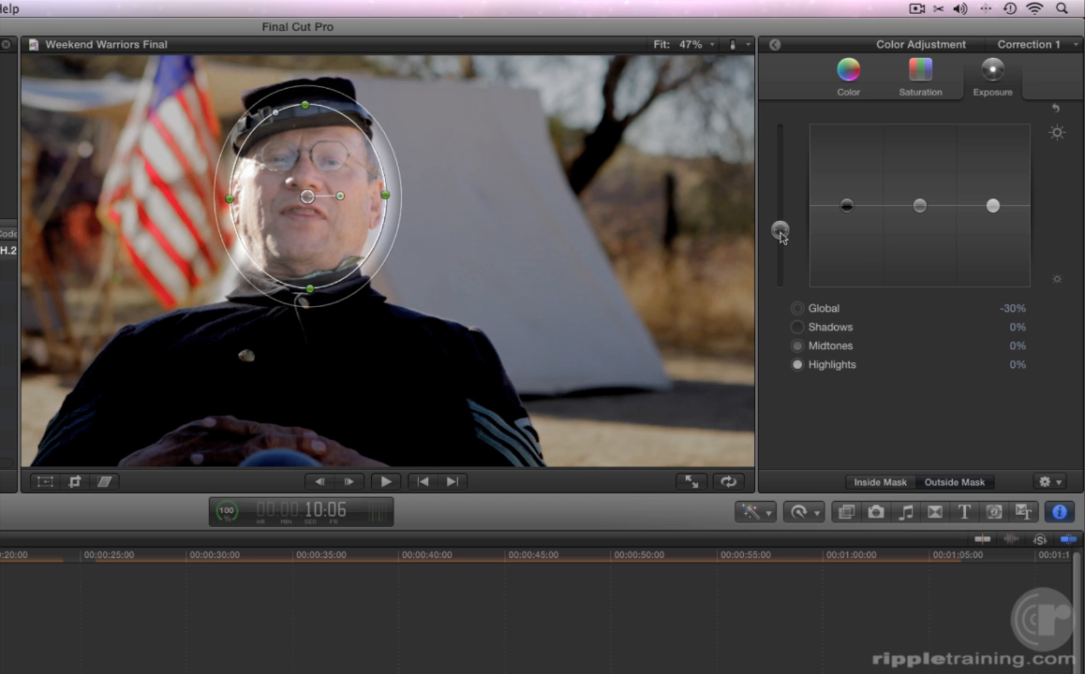
Step: Reset global exposure to 0% and lower the outside midtones to -25% and highlights to -13%
left_click_drag(779, 233, 781, 218)
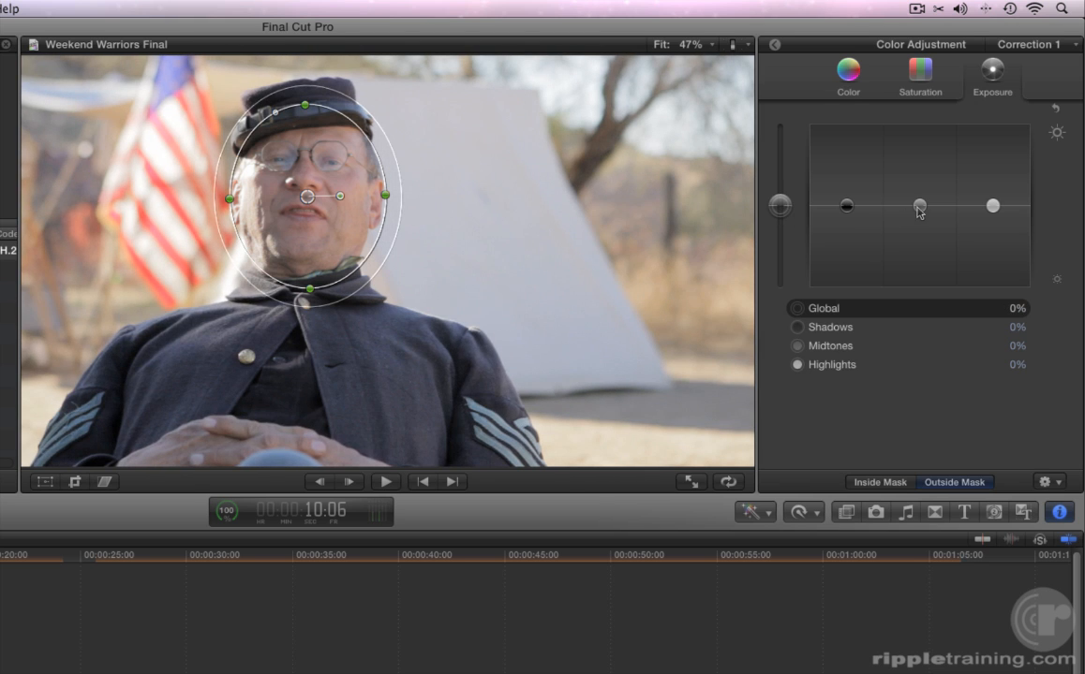
left_click_drag(920, 205, 920, 229)
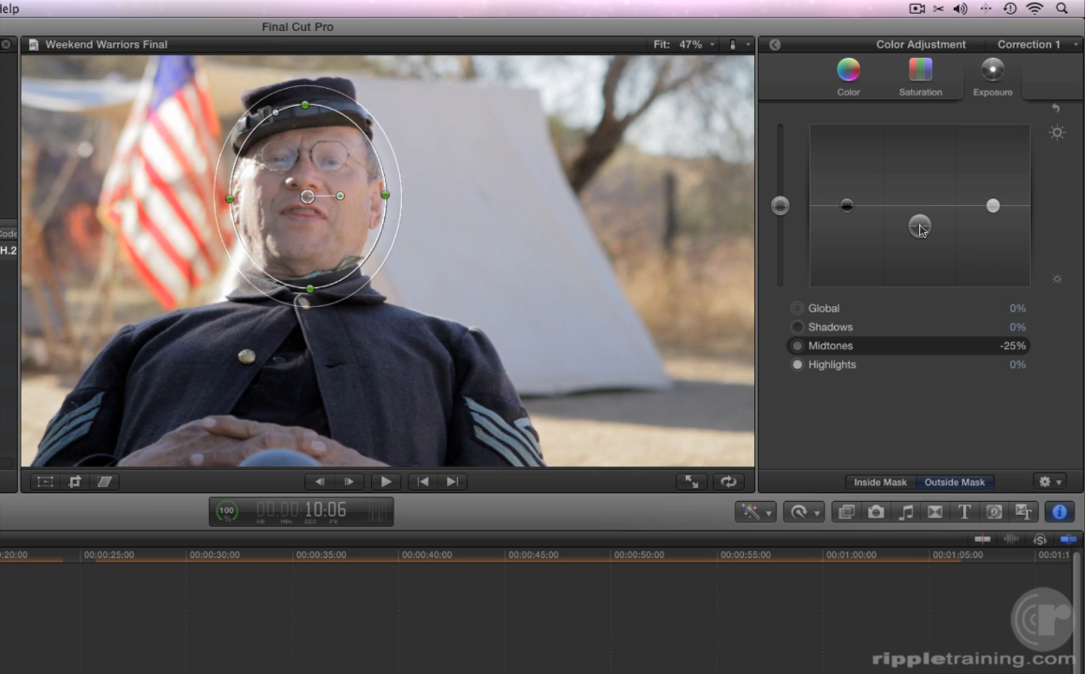
left_click_drag(992, 205, 991, 218)
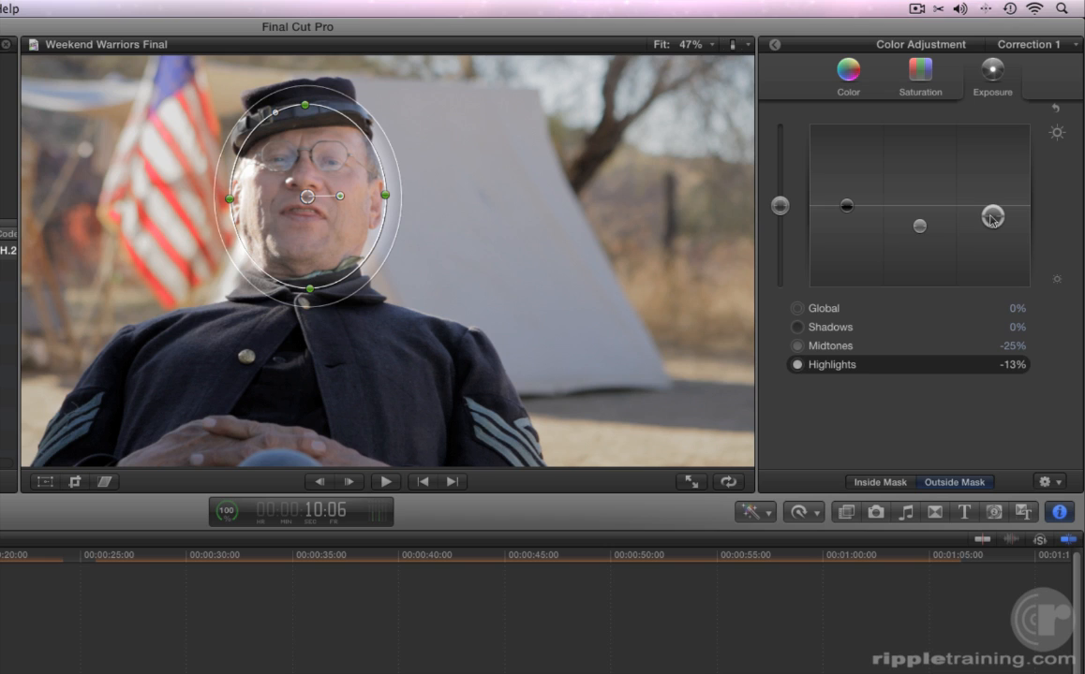
Step: Return to the inspector and toggle Correction 1 off and on to compare the result
left_click(774, 47)
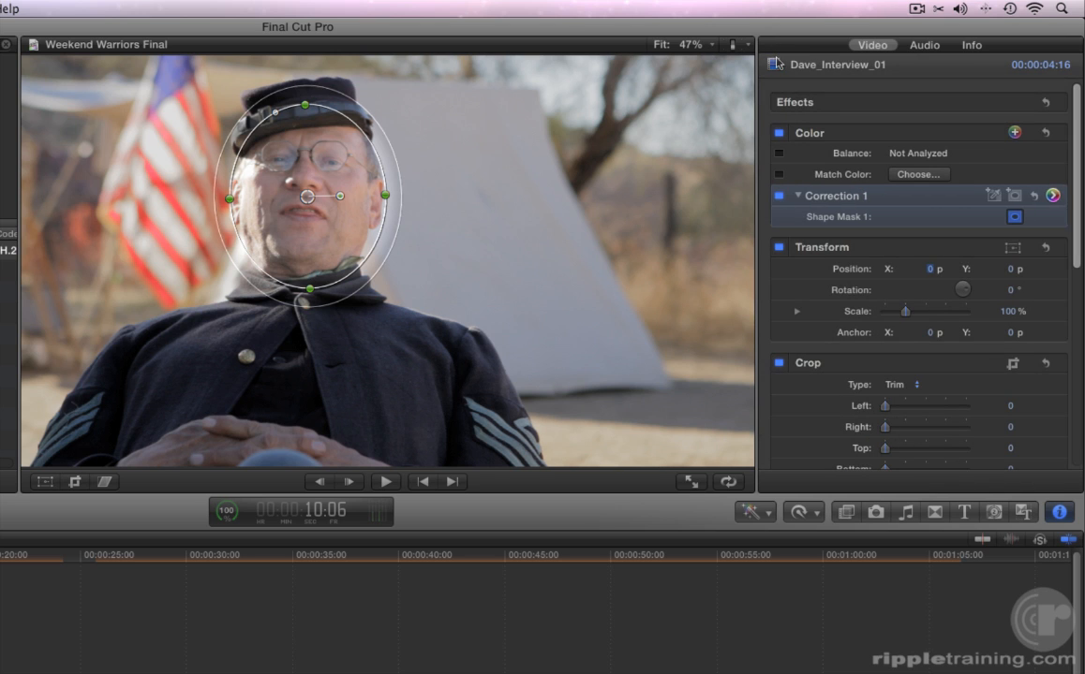
left_click(778, 196)
left_click(778, 195)
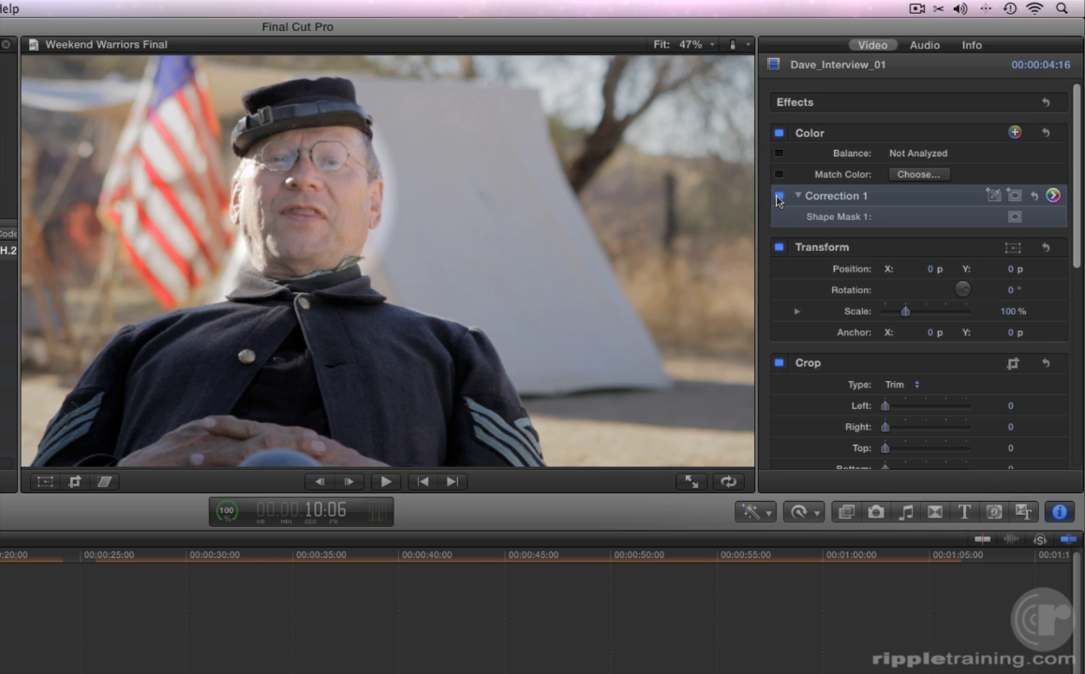
Step: Disable and re-enable Correction 1 once more to compare the interview clip before and after
left_click(779, 196)
left_click(778, 196)
Step: Add a second shape mask to Correction 1, move it down over the coat, and delete it
left_click(1014, 198)
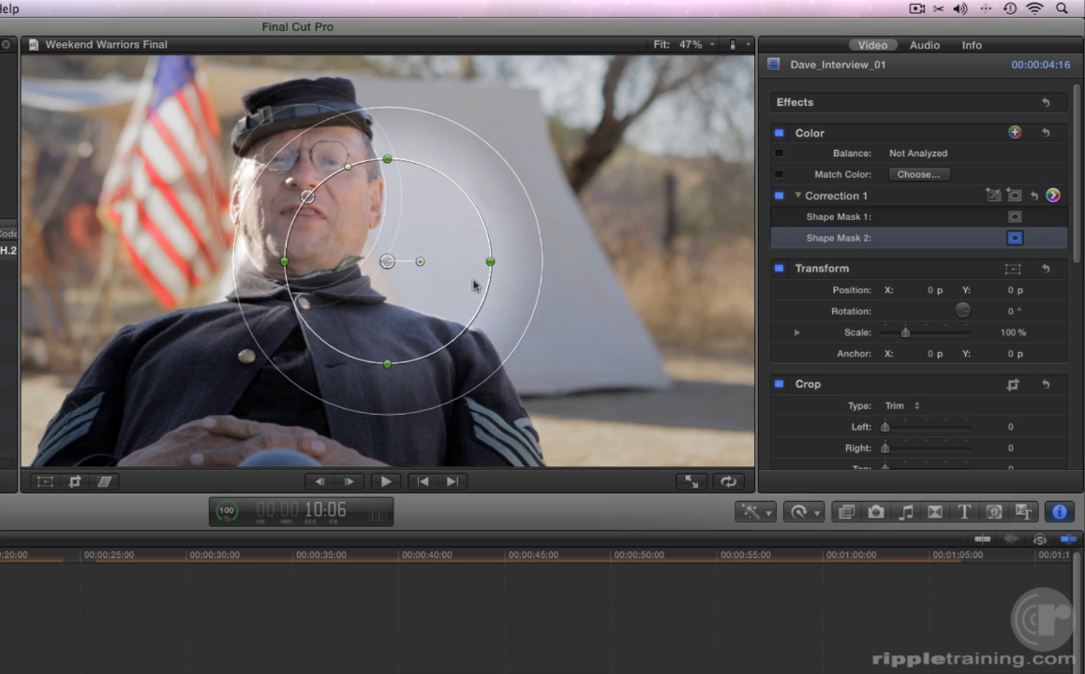
left_click_drag(386, 263, 422, 310)
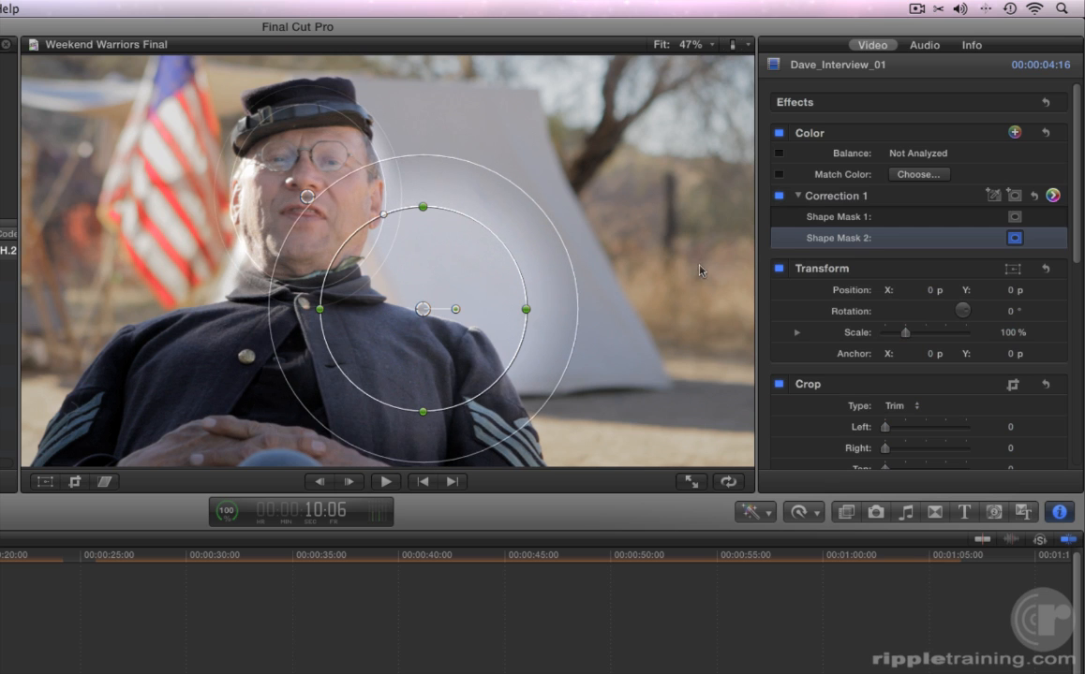
left_click(844, 241)
key("Delete")
key("Delete")
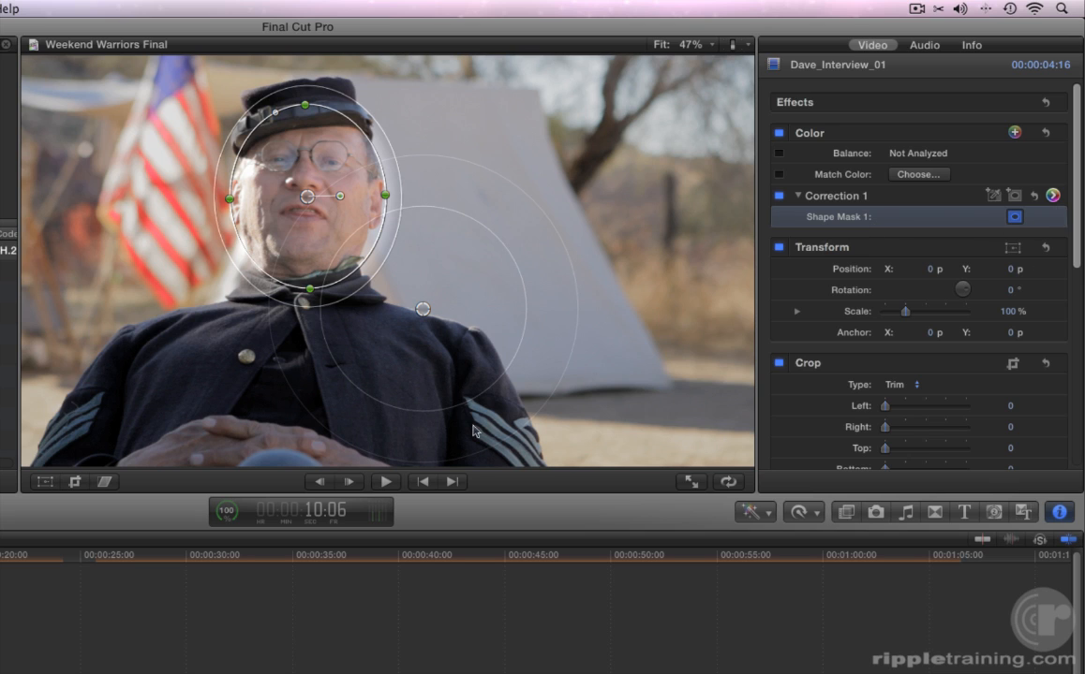
Step: Add a second color correction to the Drills clip and open its Color Board
left_click_drag(182, 561, 158, 561)
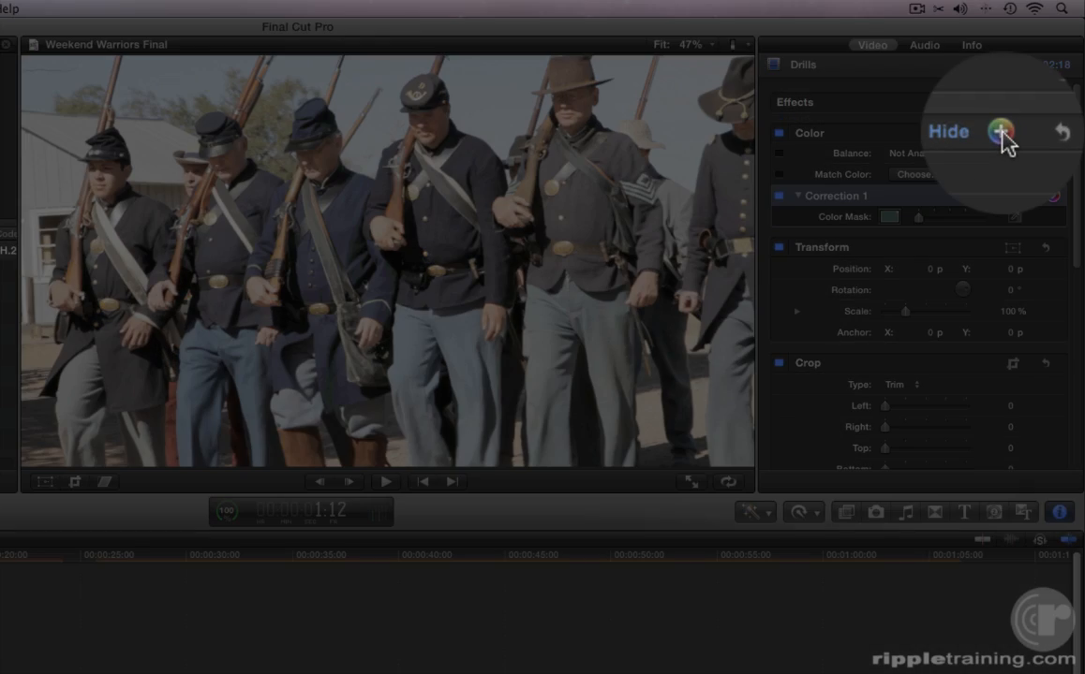
left_click(1000, 132)
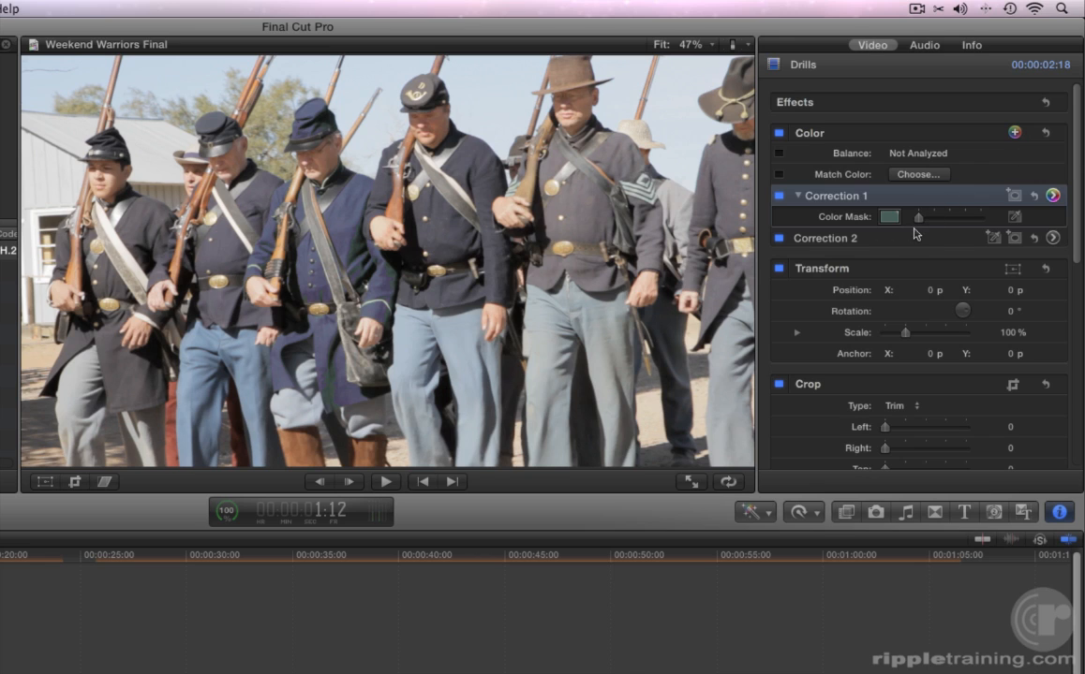
left_click(854, 239)
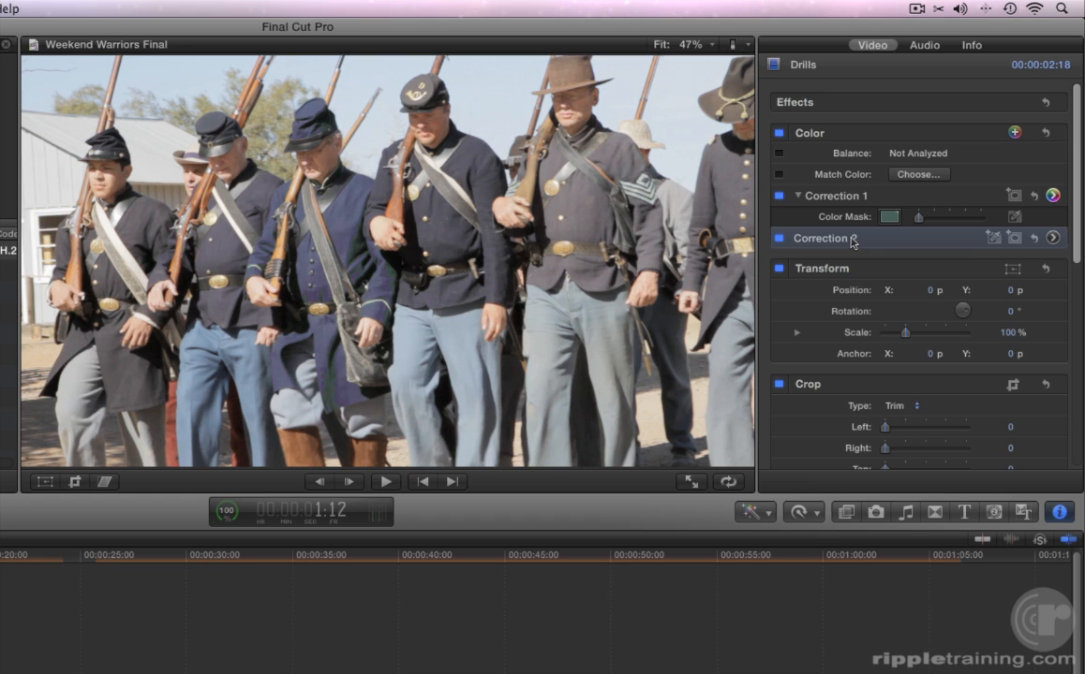
left_click(1053, 238)
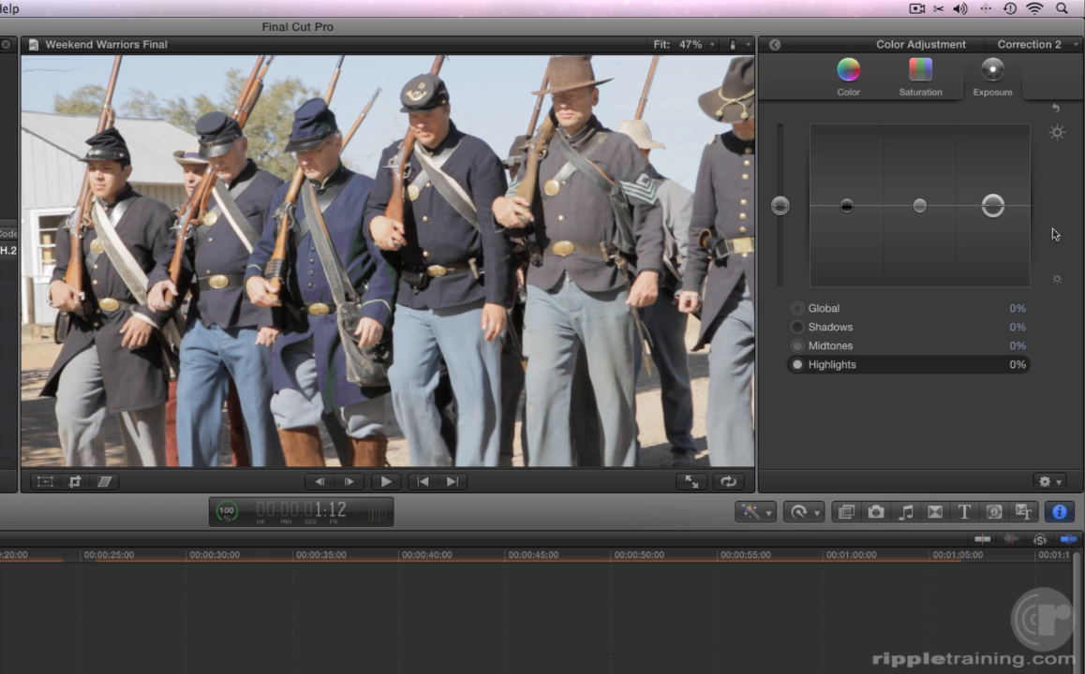
Step: Make sure Correction 2 is targeted and apply the Soldiers Warm preset to it
left_click(1031, 44)
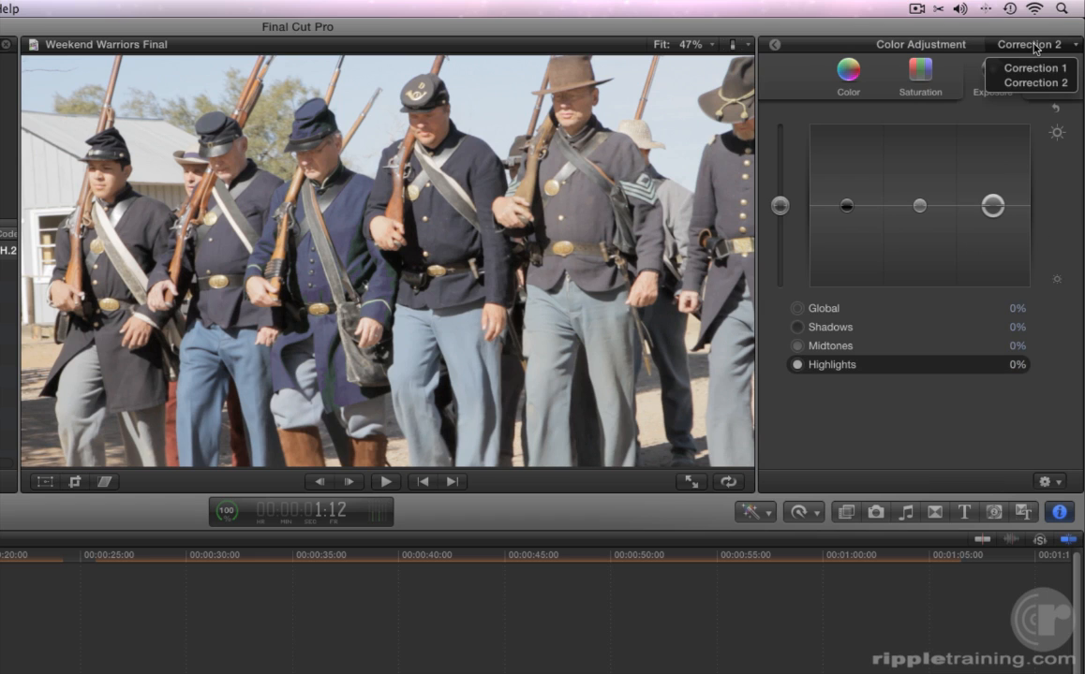
left_click(999, 82)
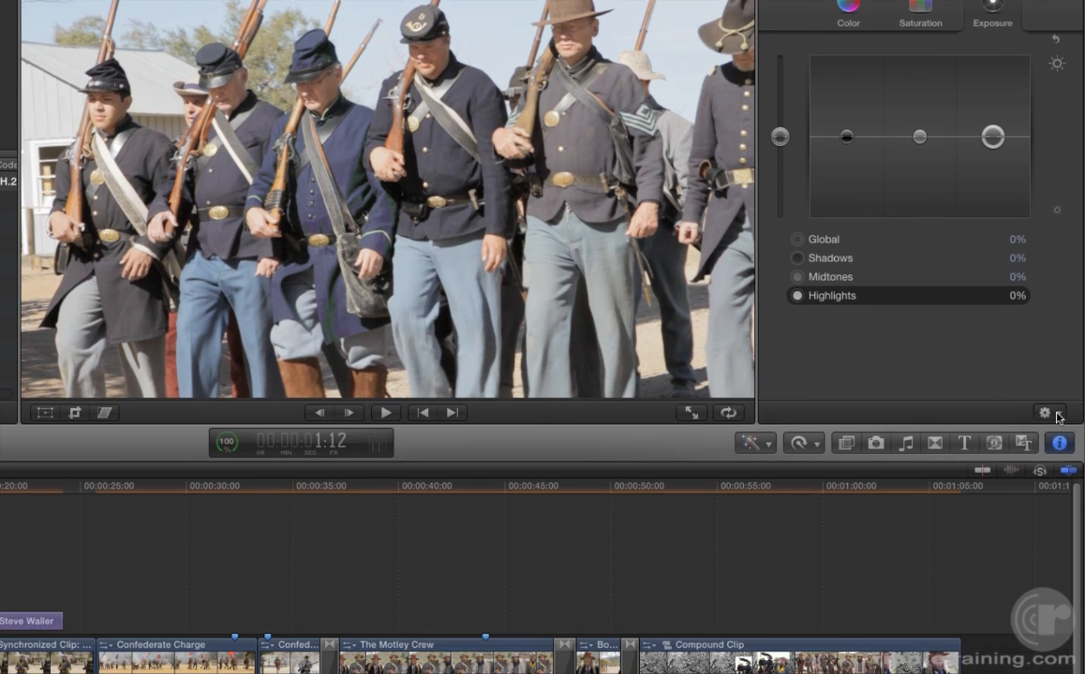
left_click(1056, 415)
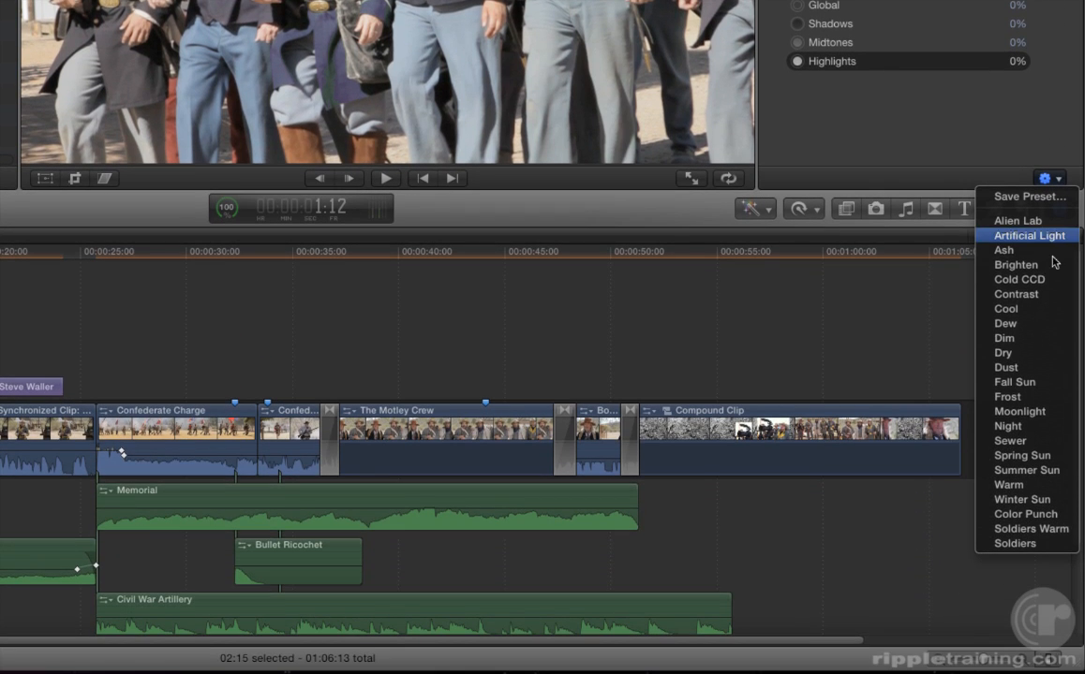
left_click(1030, 528)
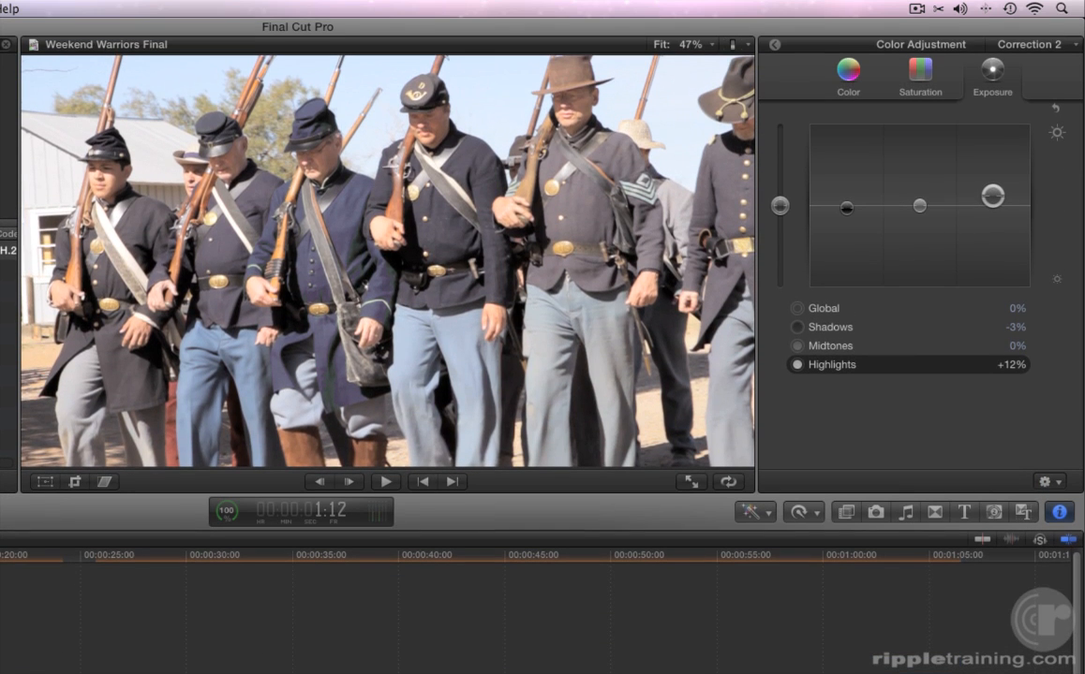
Step: Return to the inspector and toggle Correction 1 and Correction 2 off and on to compare the results
left_click(774, 48)
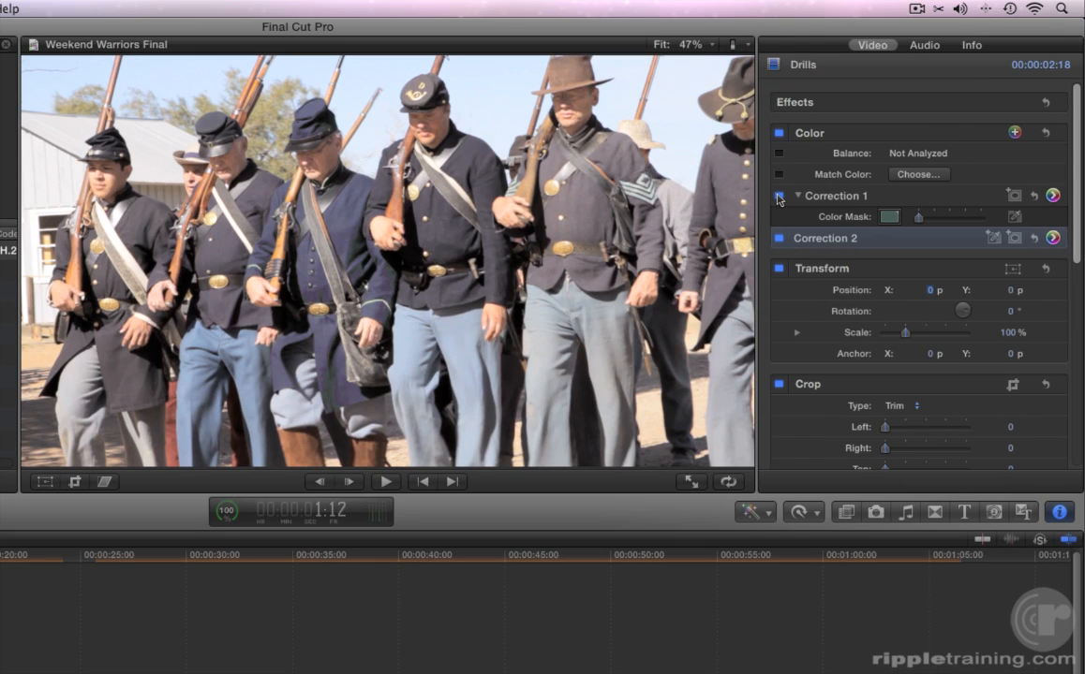
left_click(778, 196)
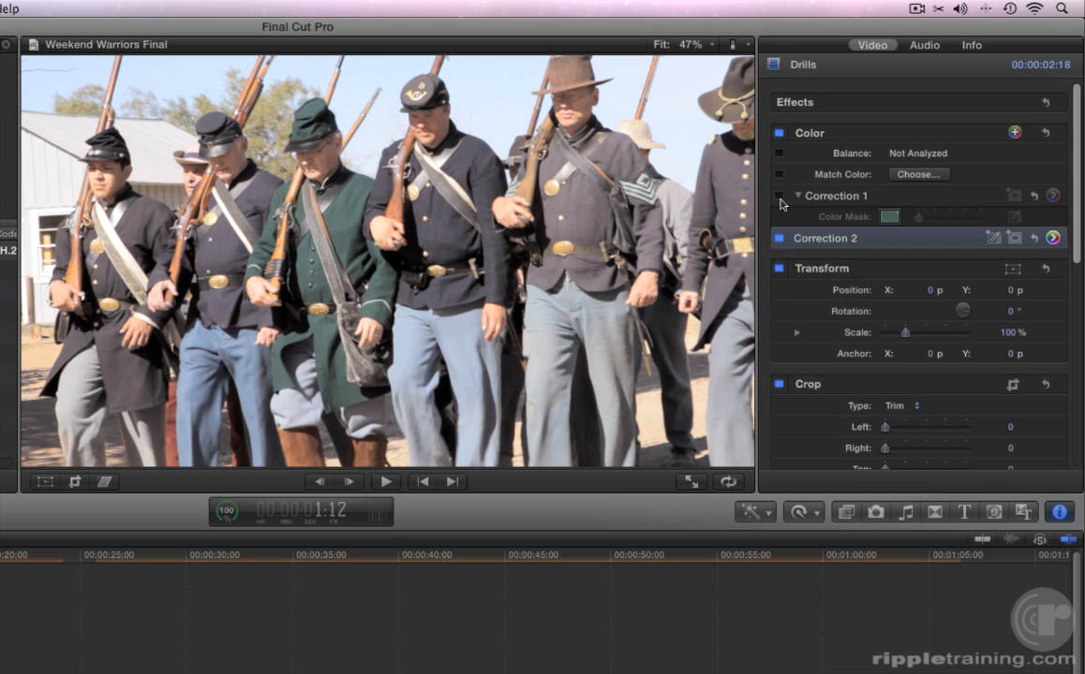
left_click(778, 196)
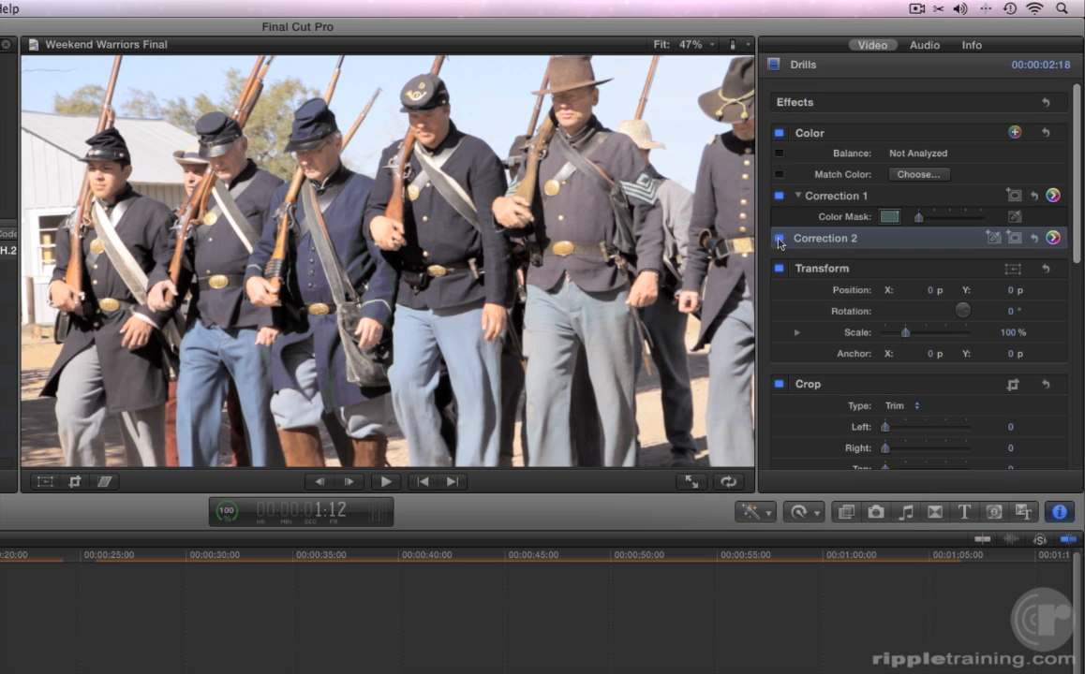
left_click(779, 239)
left_click(780, 239)
left_click(780, 238)
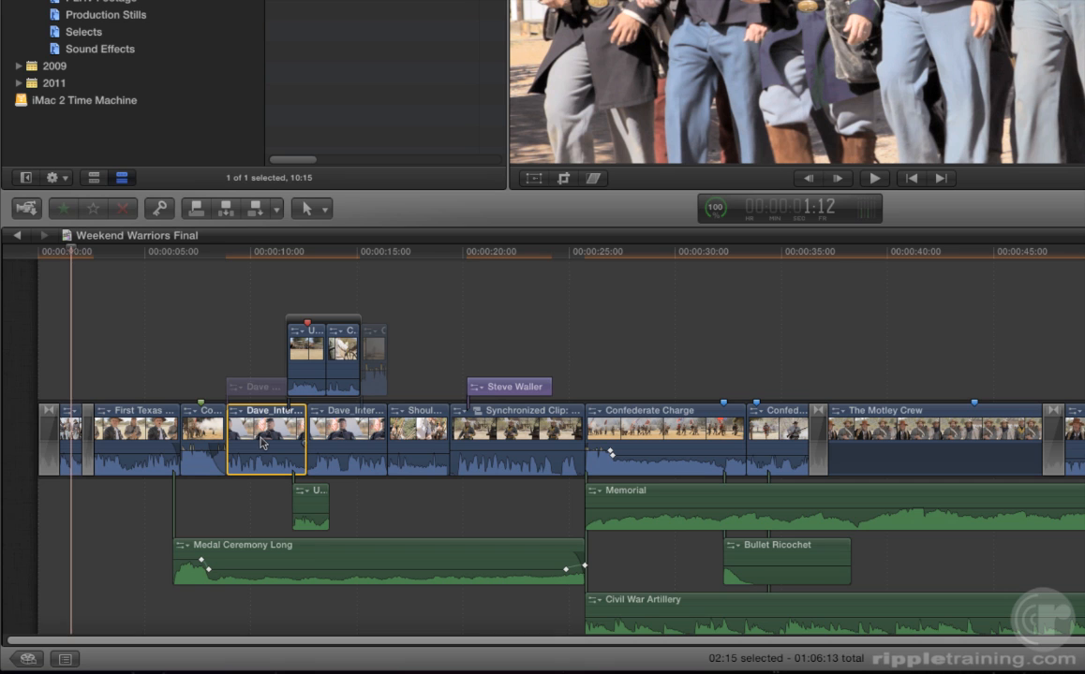
Step: Copy the shape-mask correction from the Dave_Interview_01 clip onto the adjacent Dave interview clip in the timeline
left_click(264, 443)
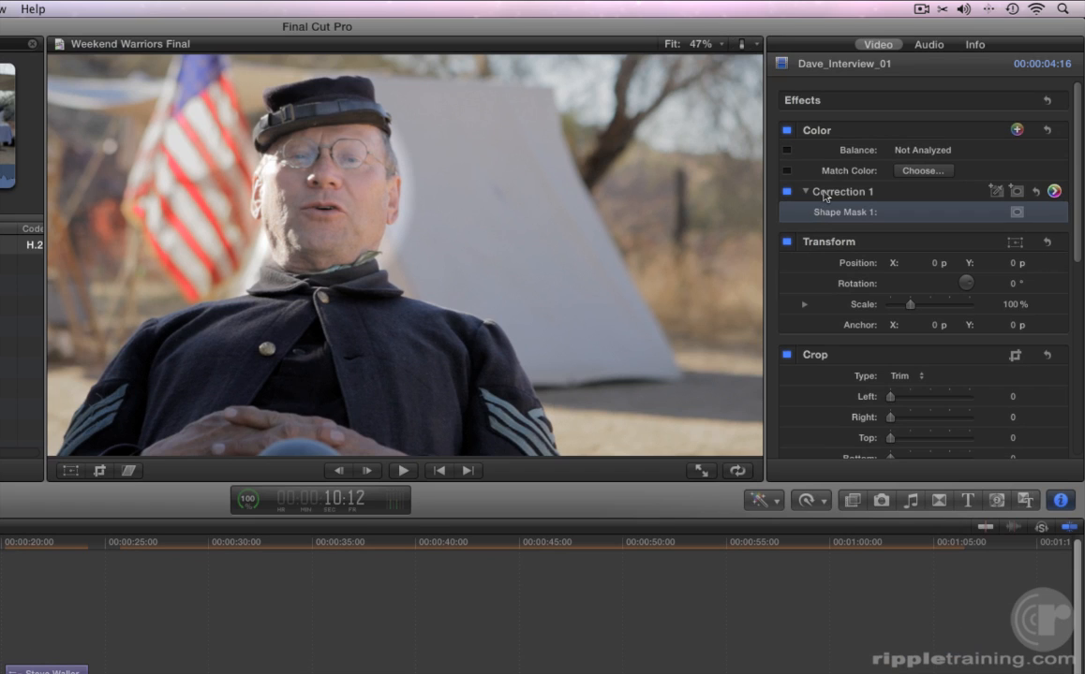
left_click(824, 193)
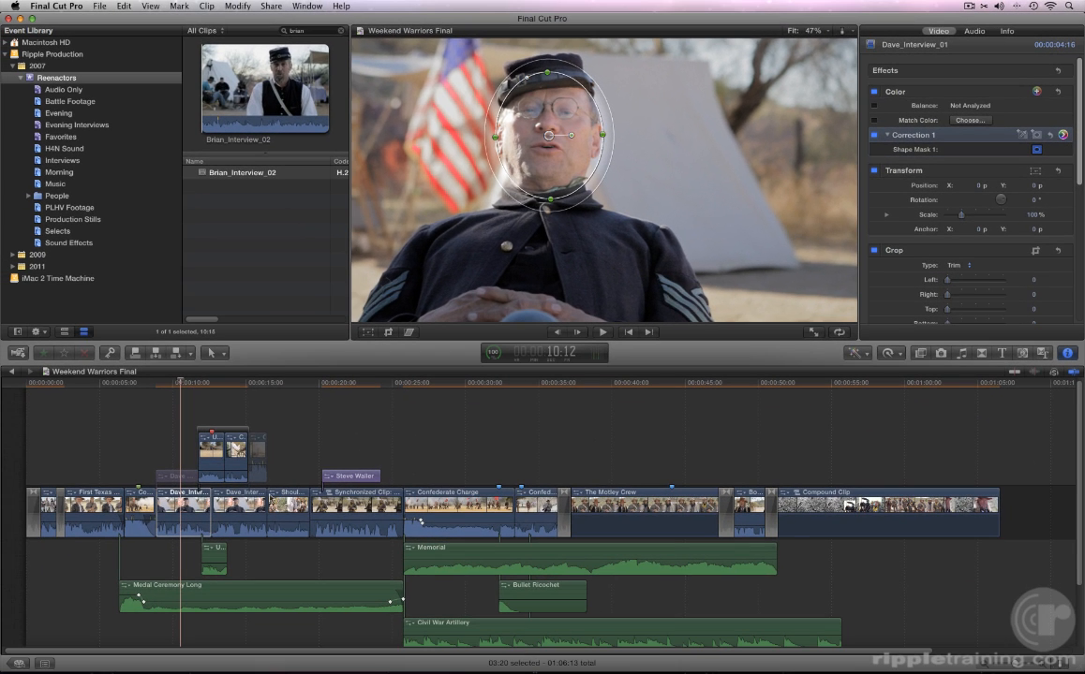
left_click(251, 506)
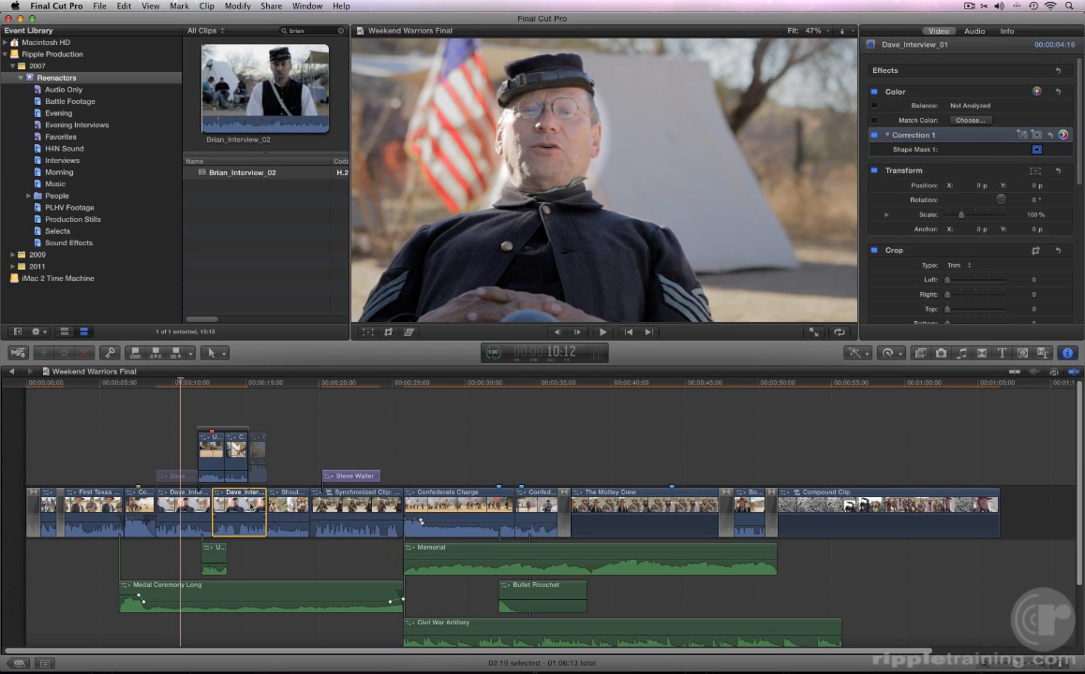
left_click(251, 507)
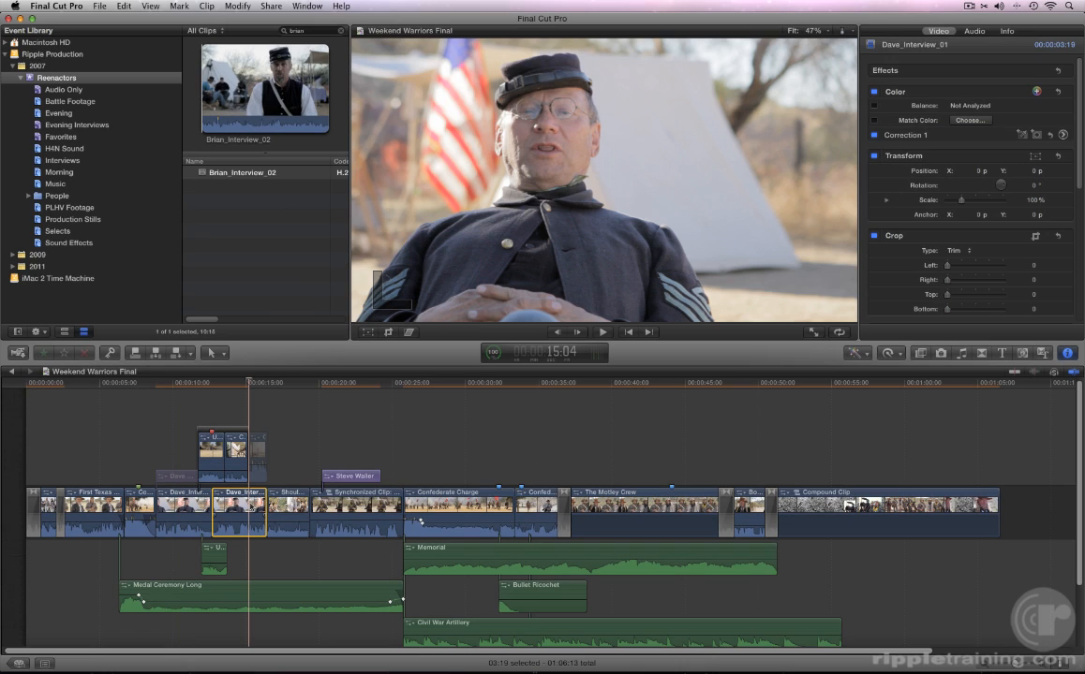
key("super+c")
left_click(284, 385)
left_click(251, 385)
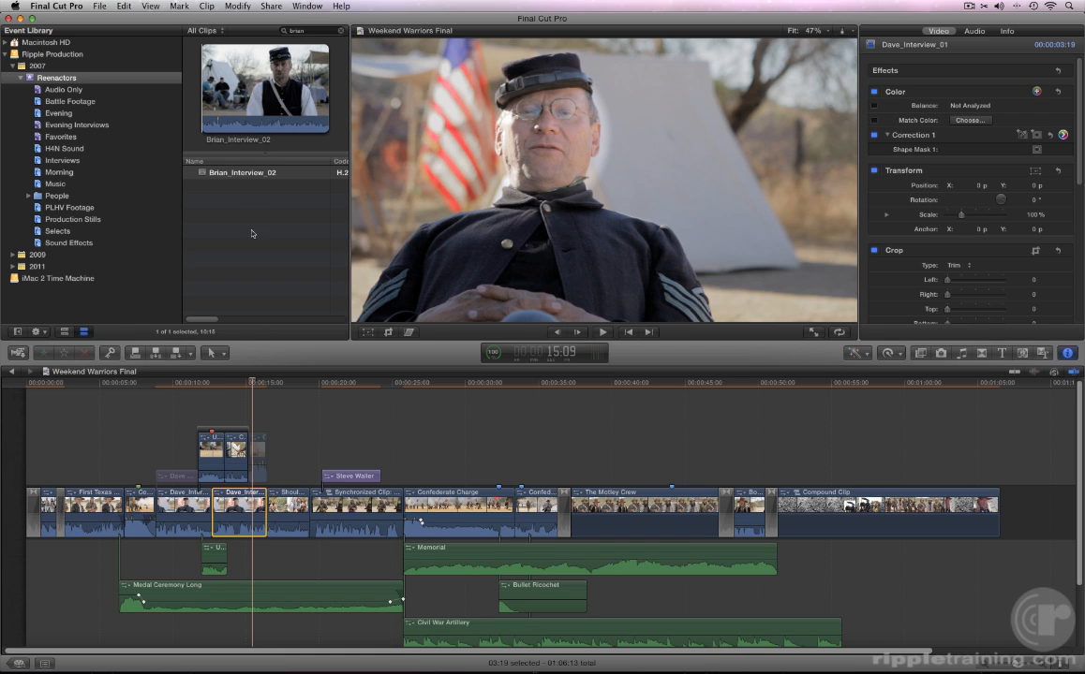
Step: Render all clips in the project
left_click(237, 6)
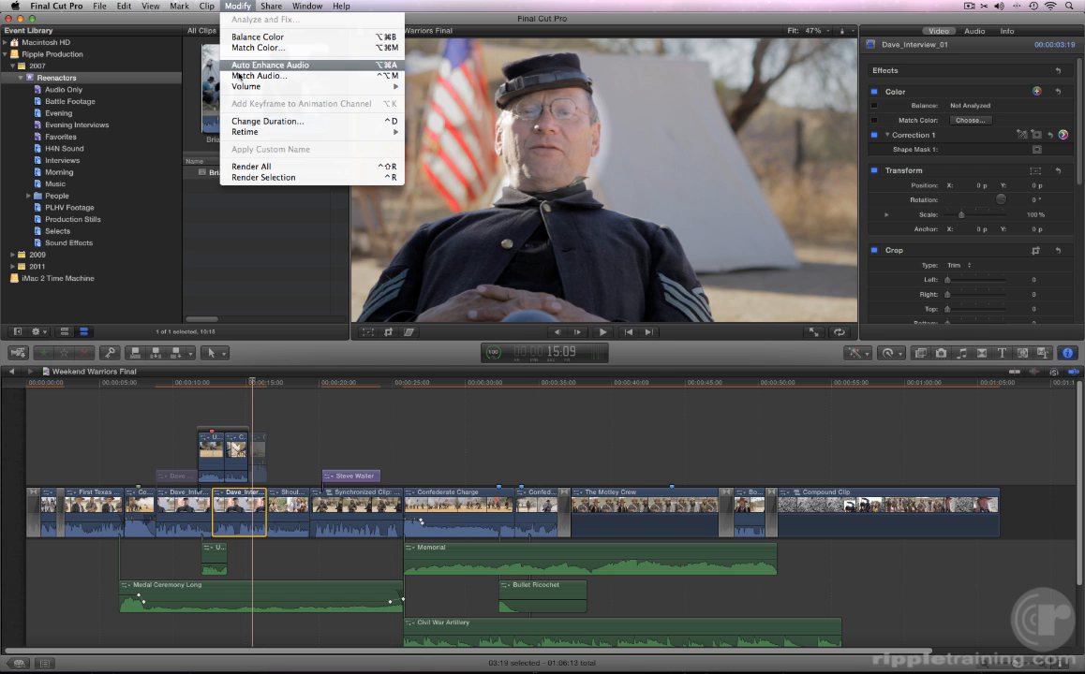
left_click(246, 167)
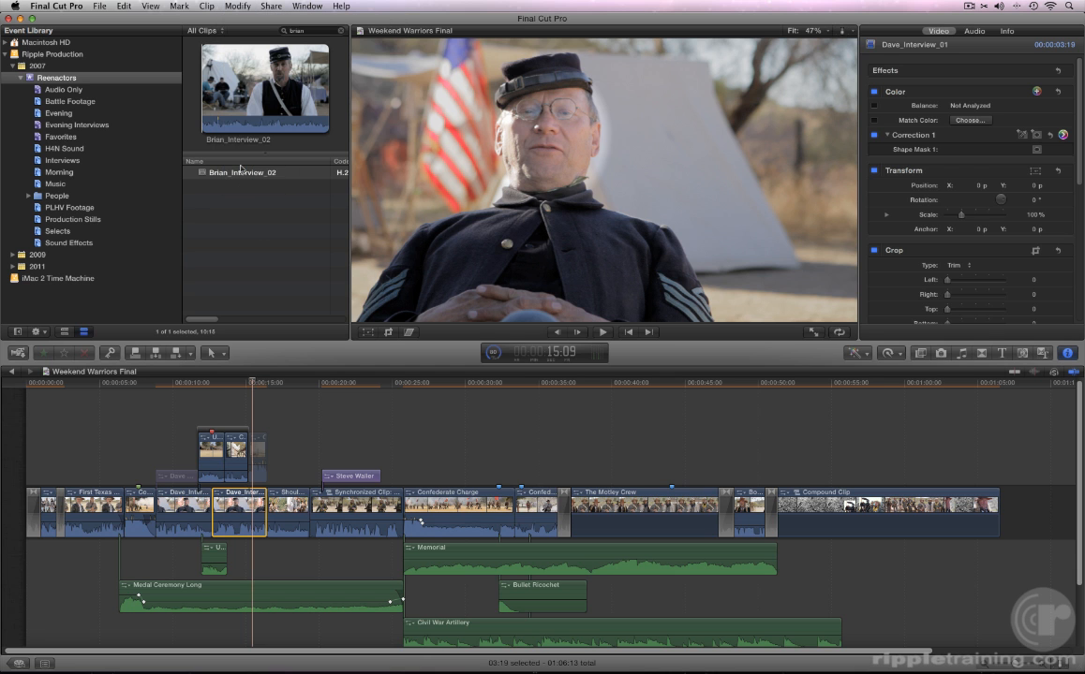